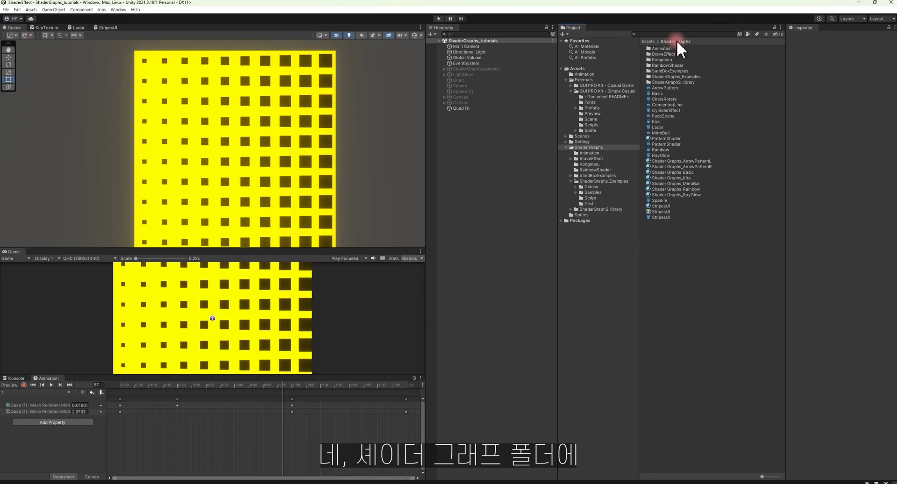
Bring up the asset options inside the ShaderGraphs folder in the Project window
right_click(668, 249)
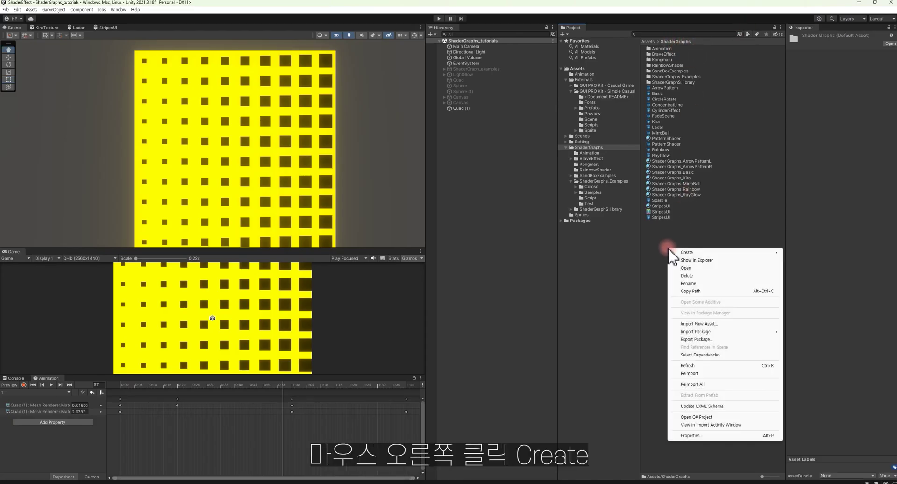
Create a URP Unlit Shader Graph named ScreenTransition and open it in the Shader Graph editor
left_click(687, 252)
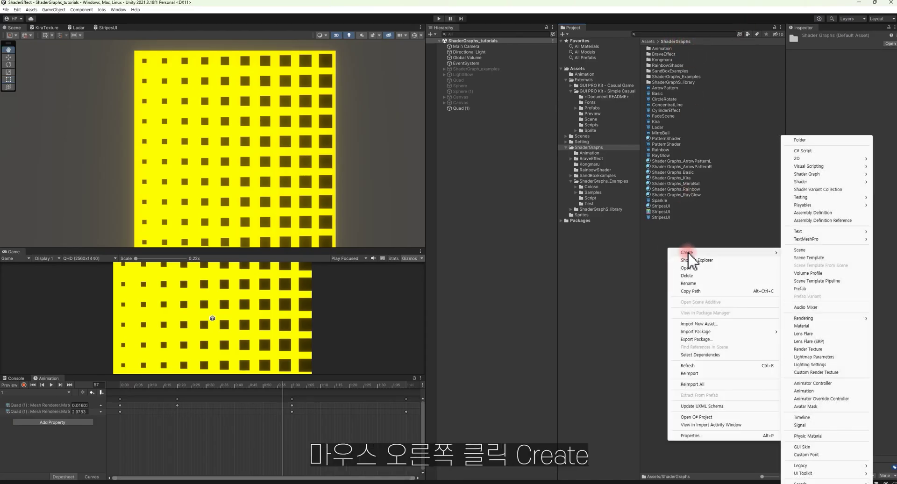
left_click(829, 174)
left_click(738, 174)
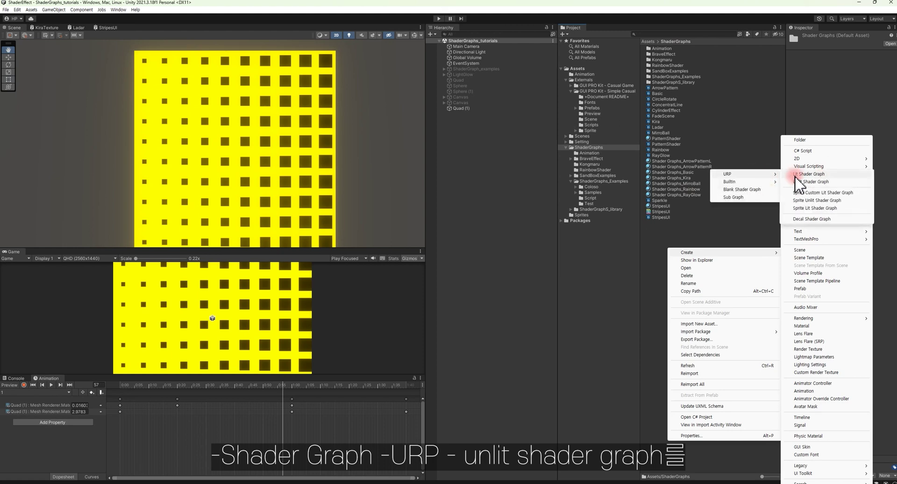
left_click(808, 182)
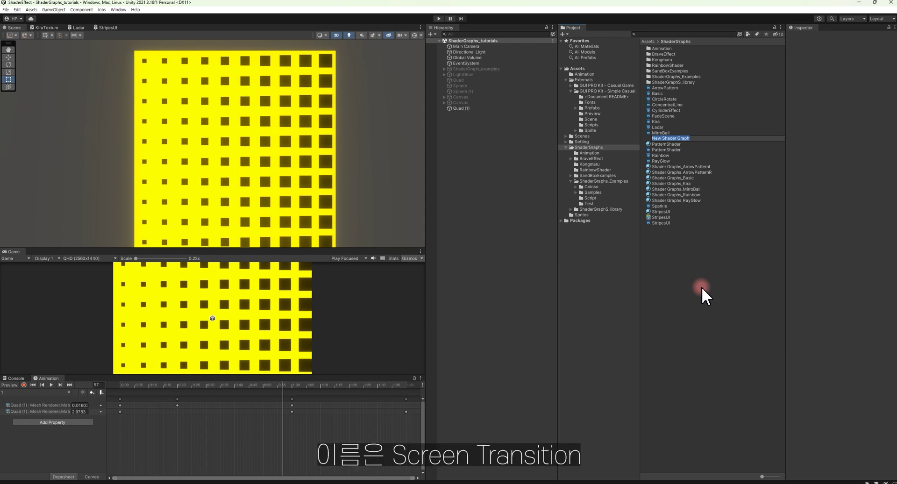
type("ScreenTransition")
key("Return")
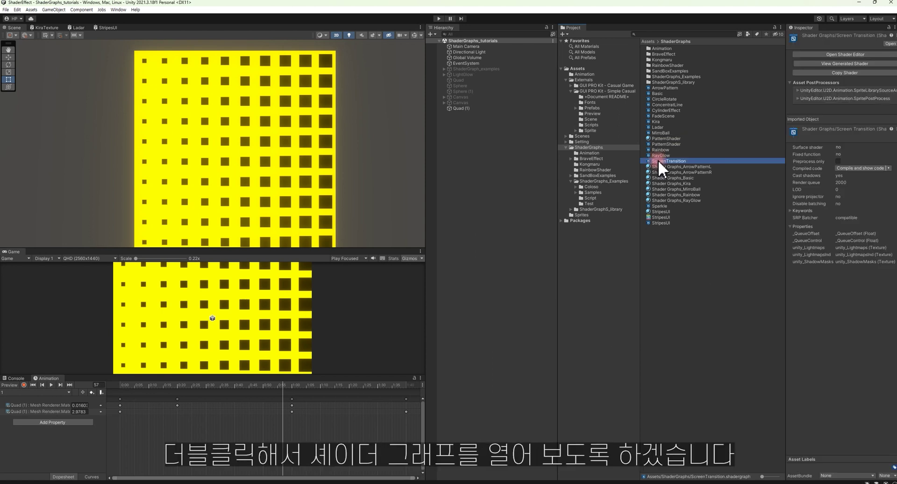
left_click(181, 132)
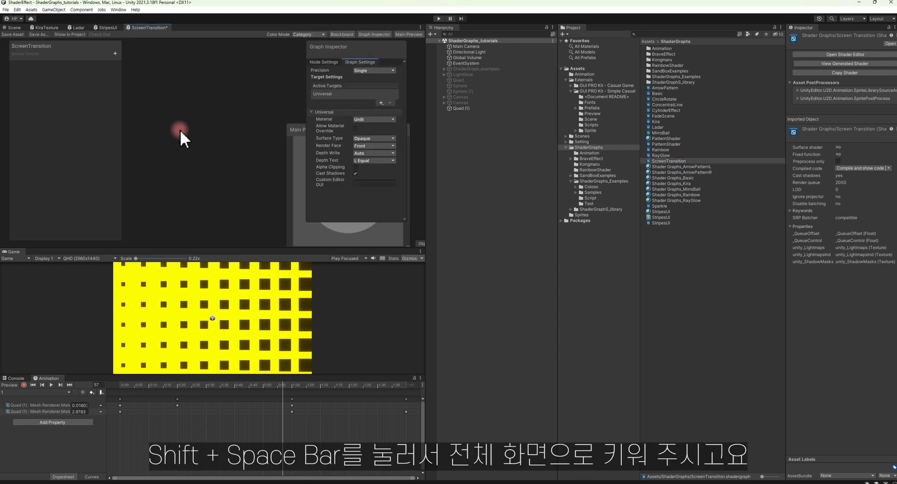
Set Surface Type to Transparent, enable Alpha Clipping with threshold 0, and disable Cast Shadows
key("shift+space")
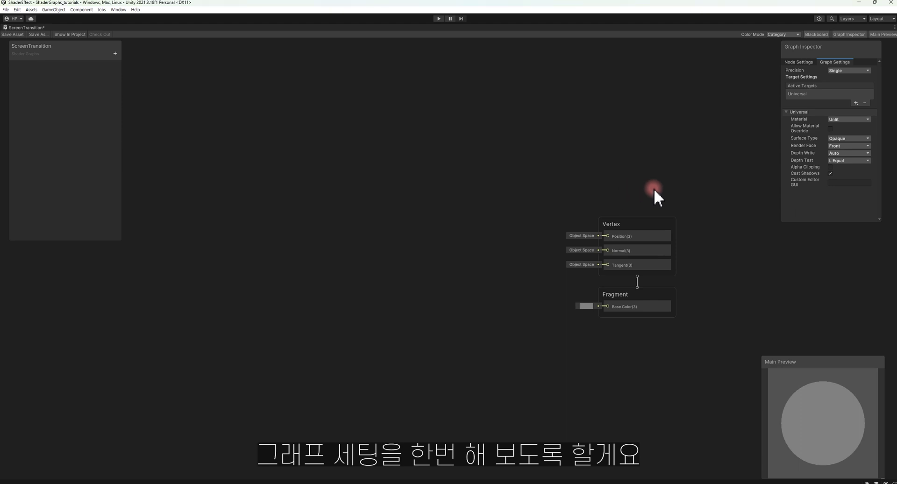
left_click(841, 137)
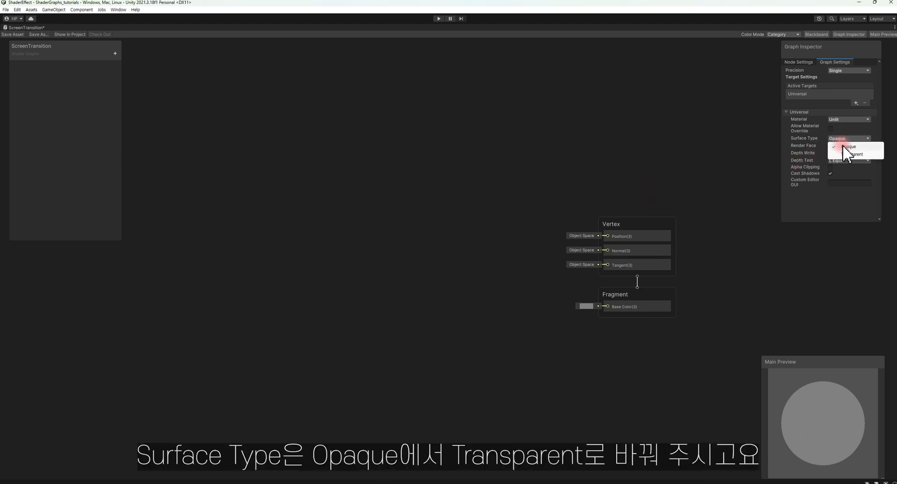
left_click(844, 155)
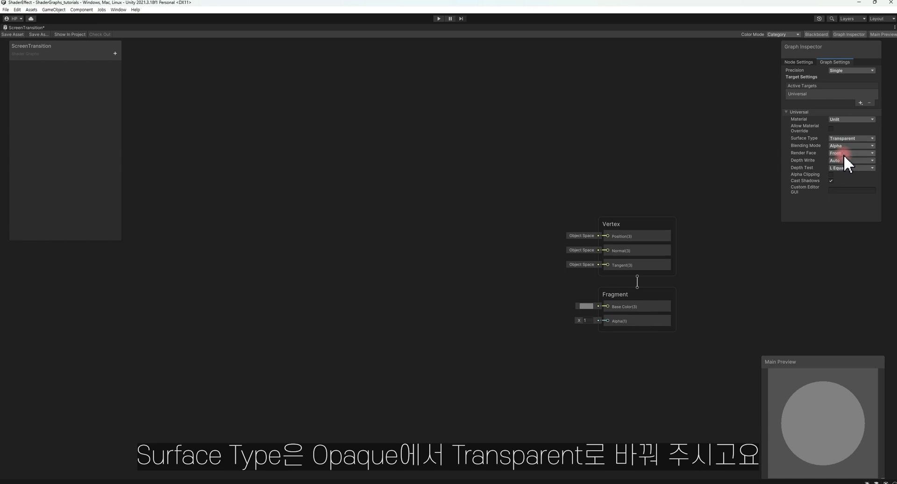
left_click(831, 175)
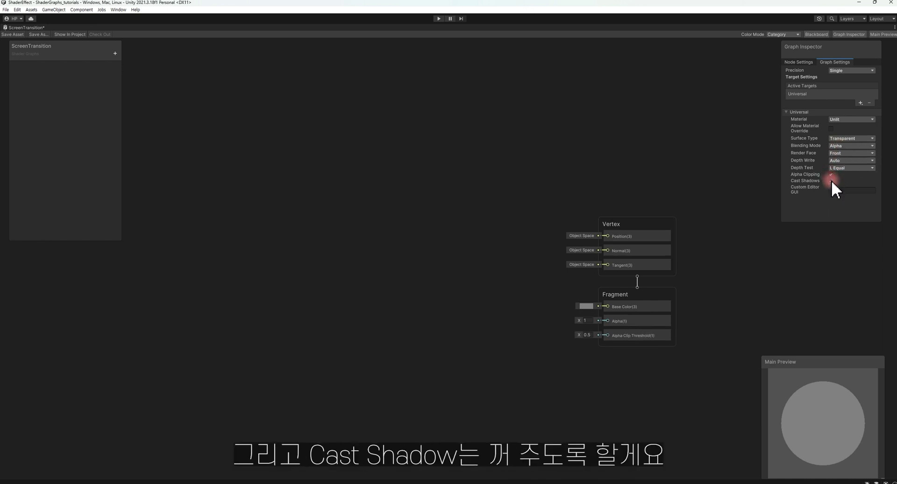
left_click(831, 180)
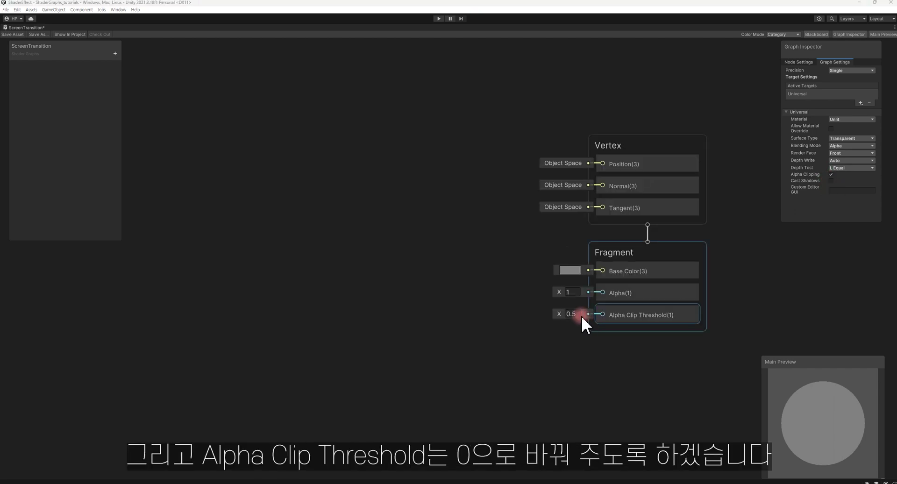
left_click(568, 314)
type("0")
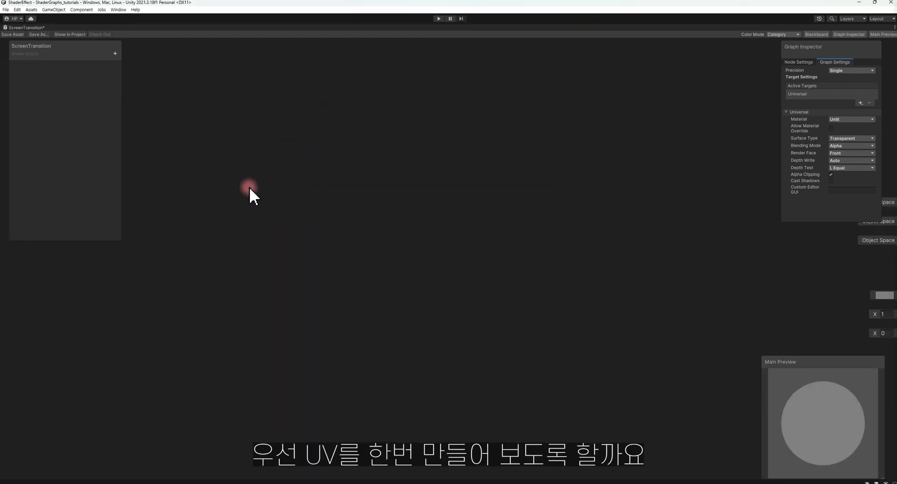
Add a Tiling And Offset node with 10×10 tiling feeding a Fraction node
key("space")
type("ti")
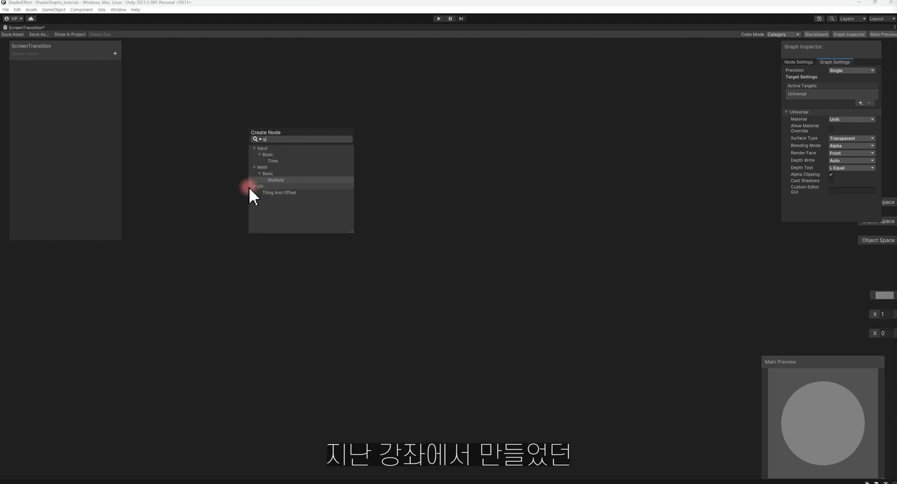
type("l")
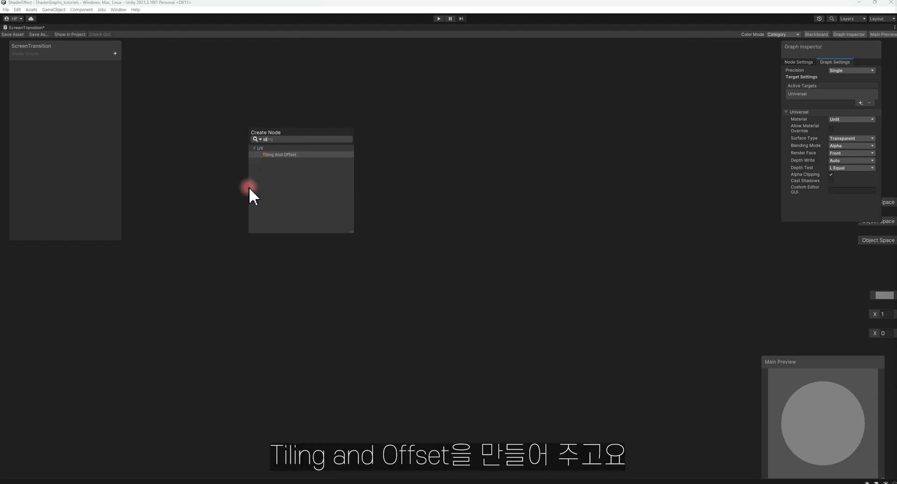
key("Return")
mouse_move(313, 208)
left_mouse_down()
mouse_move(301, 173)
mouse_move(360, 183)
left_mouse_up()
type("fra")
key("Return")
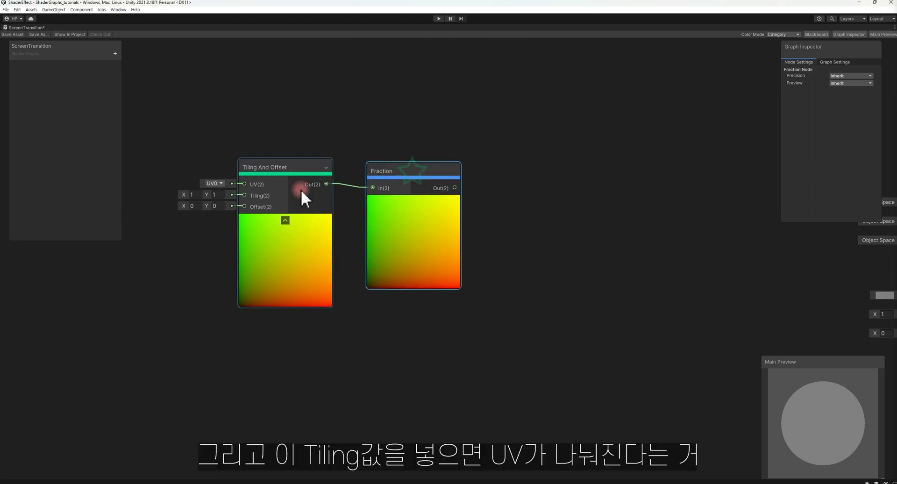
type("10")
key("Tab")
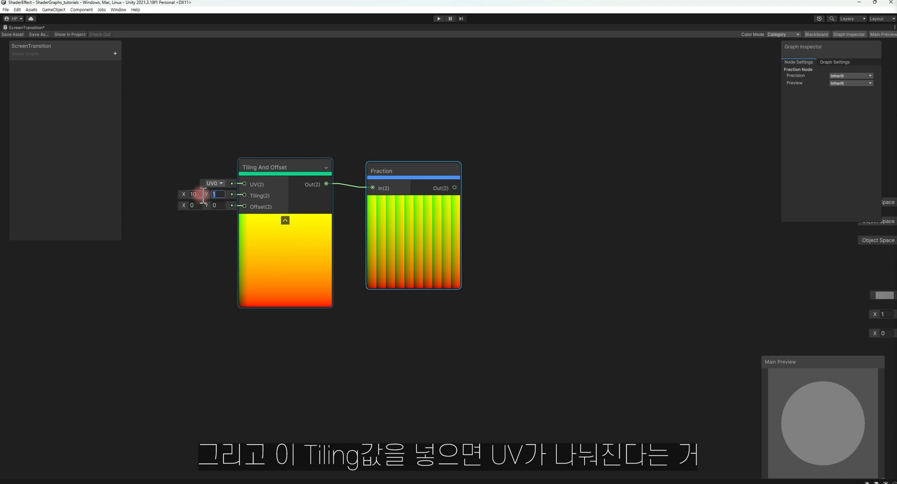
type("10")
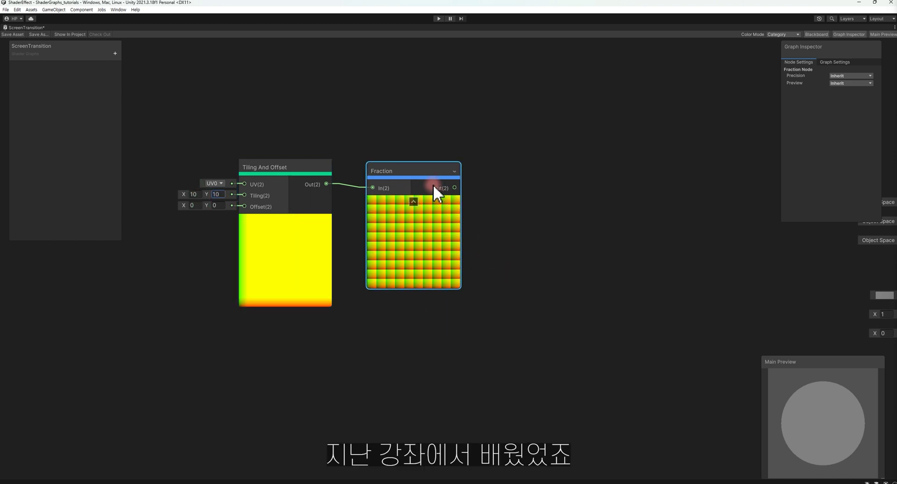
left_click_drag(429, 173, 446, 169)
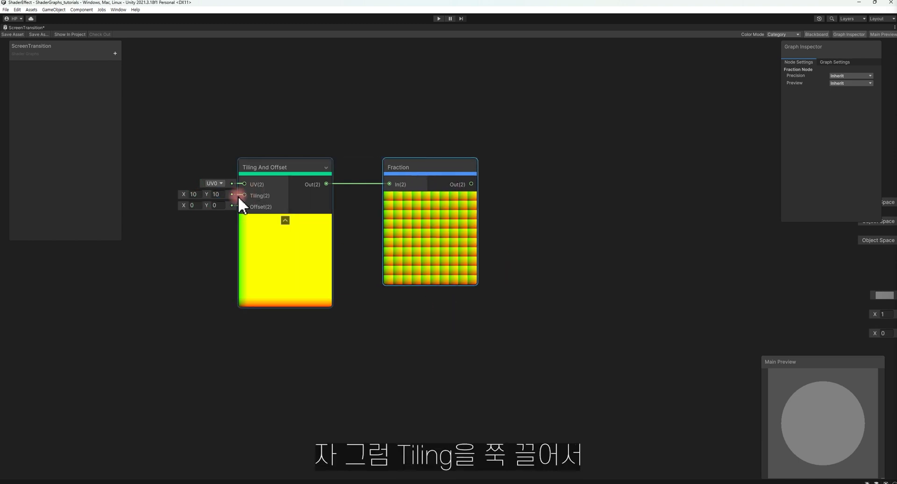
Drive the Tiling input with a Vector 2 node set to (10, 10)
left_click_drag(242, 196, 150, 256)
type("vector")
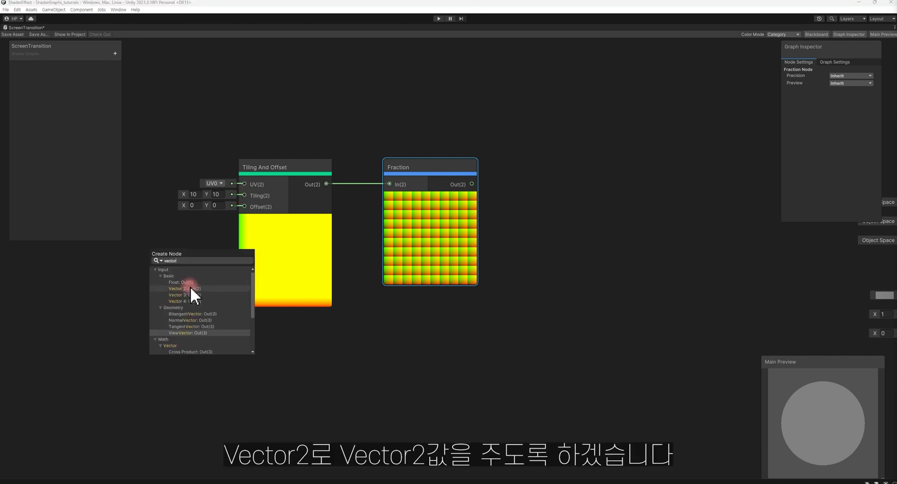
left_click(190, 288)
left_click(88, 262)
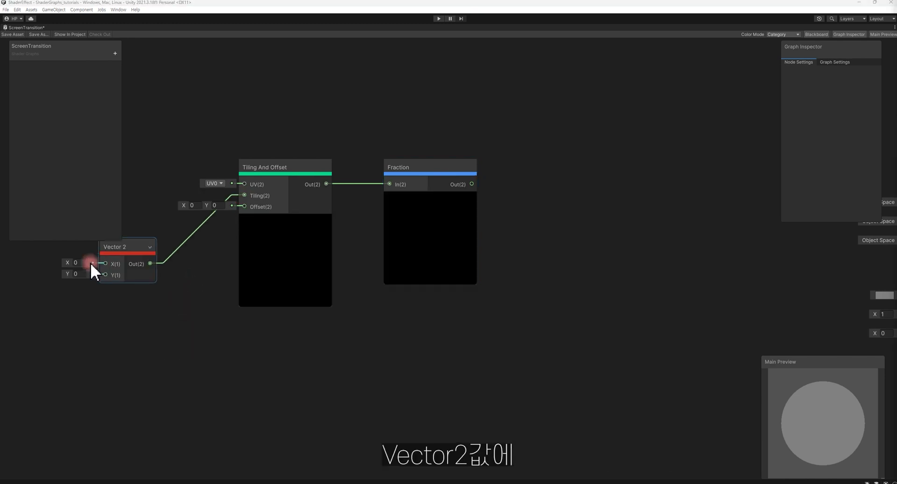
type("10")
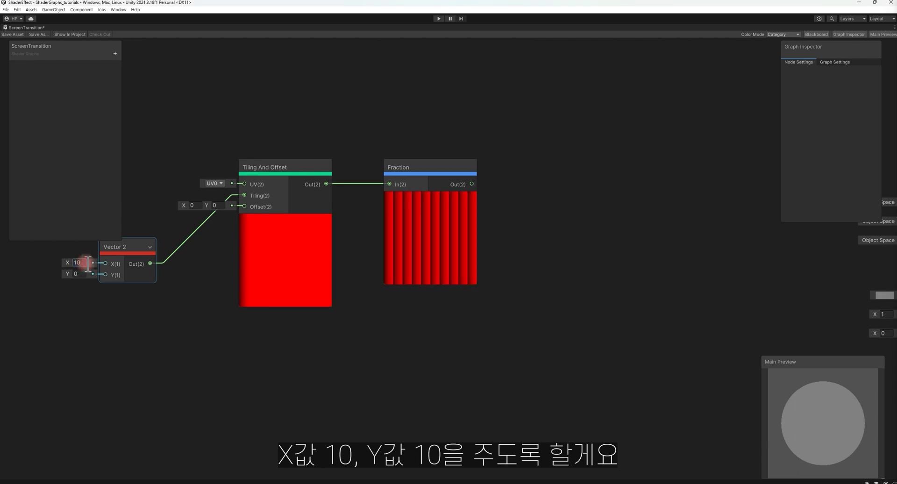
key("Tab")
type("10")
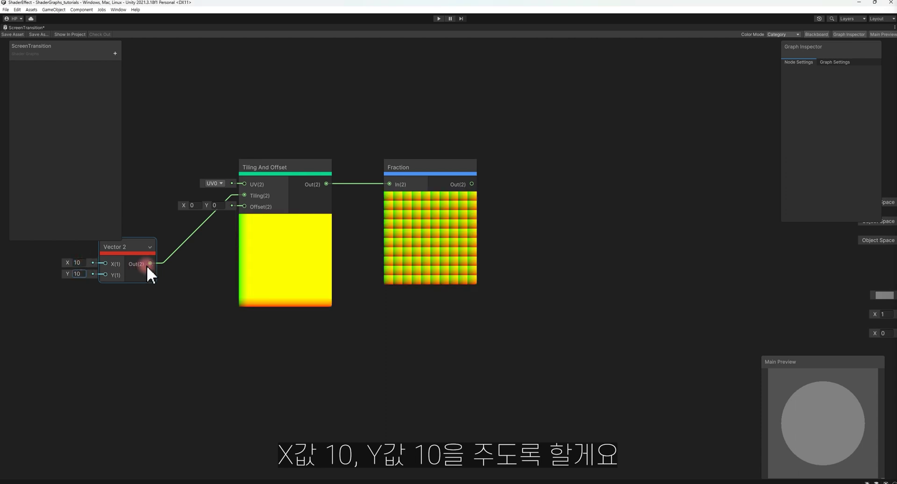
Feed the Fraction output into a Rectangle node's UV and select the four pattern nodes
left_click_drag(472, 184, 625, 242)
type("rec")
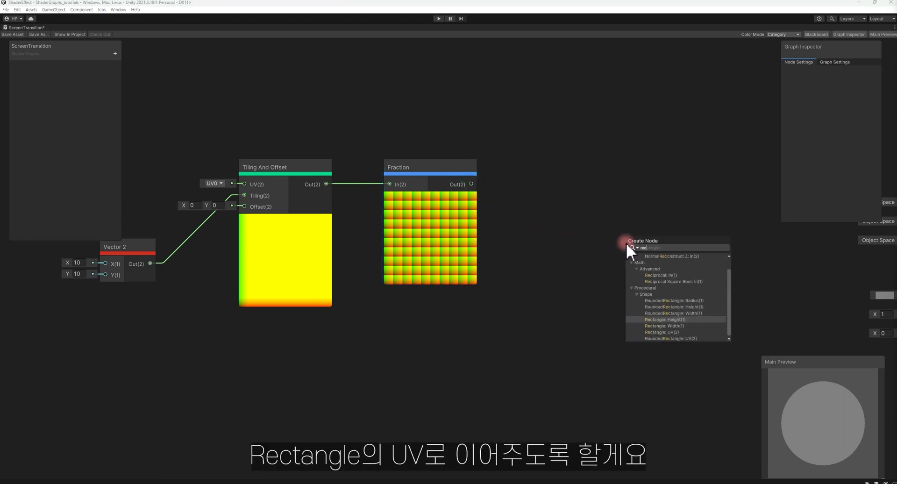
type("t")
key("Down")
key("Down")
key("Return")
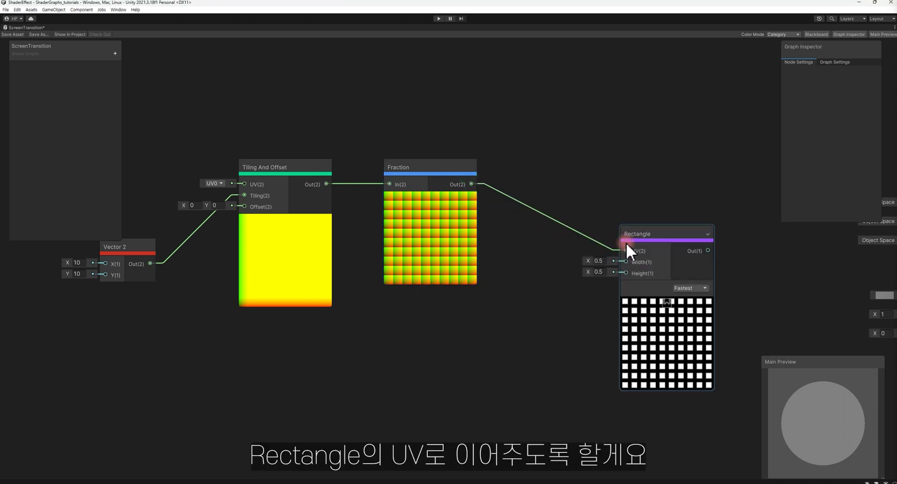
left_click_drag(635, 239, 624, 211)
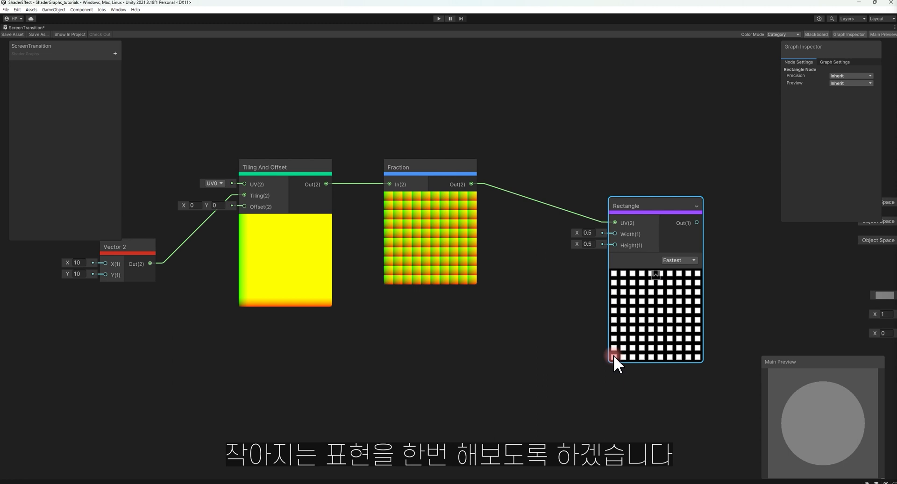
scroll(613, 354, "down", 3)
left_click_drag(224, 182, 666, 368)
Group the selected pattern nodes into a group named Shape
key("ctrl+g")
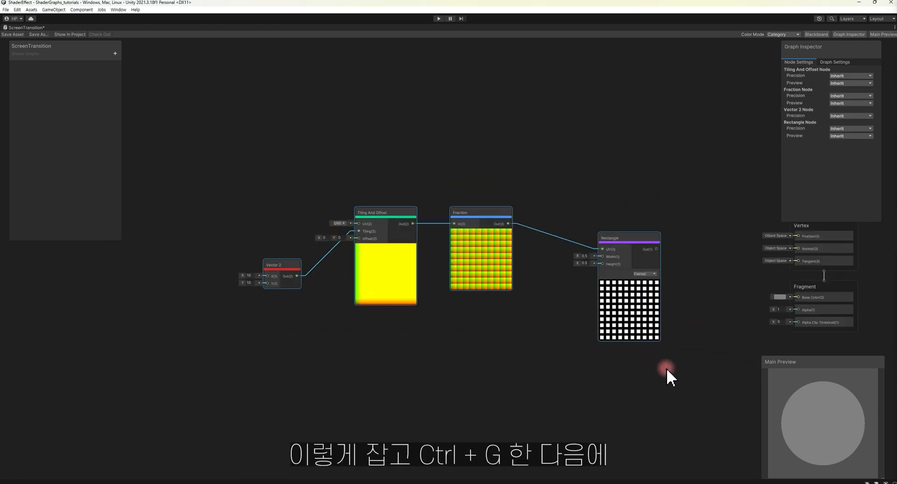
type("Sha")
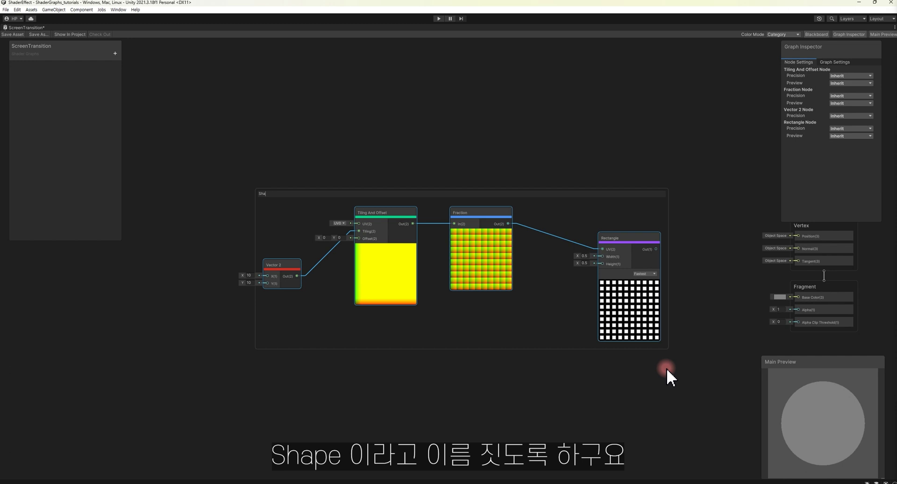
key("Return")
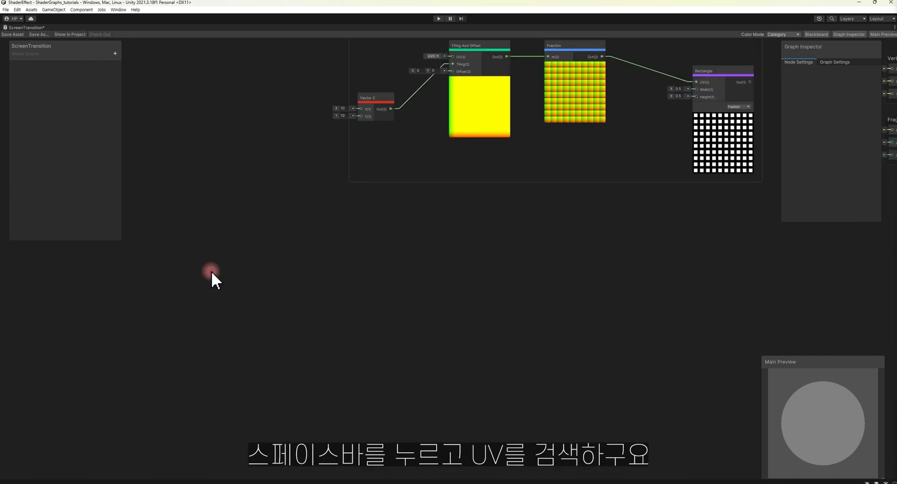
Add a UV node feeding a Split node placed beside it
key("space")
type("uv")
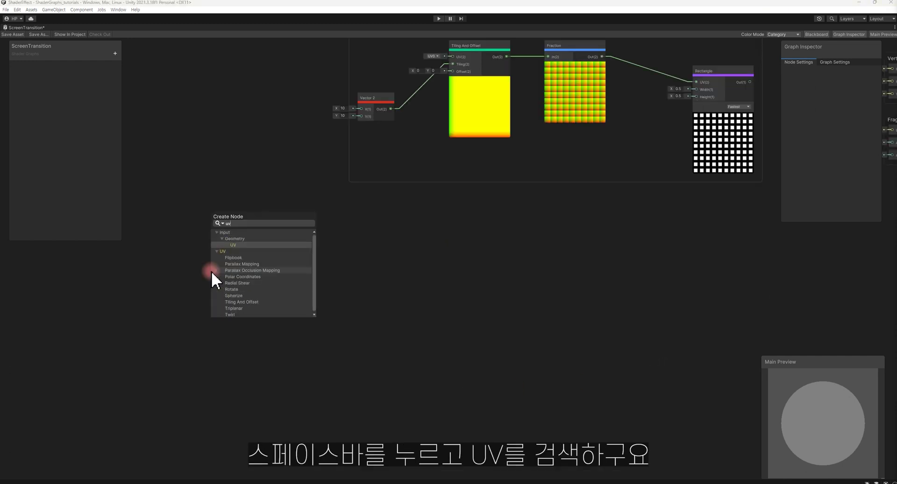
key("Return")
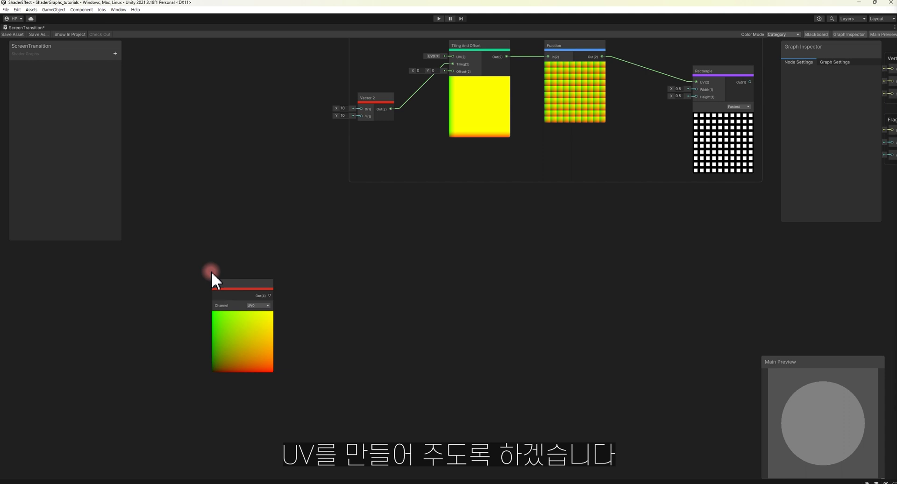
left_click_drag(271, 295, 292, 299)
type("spli")
key("Return")
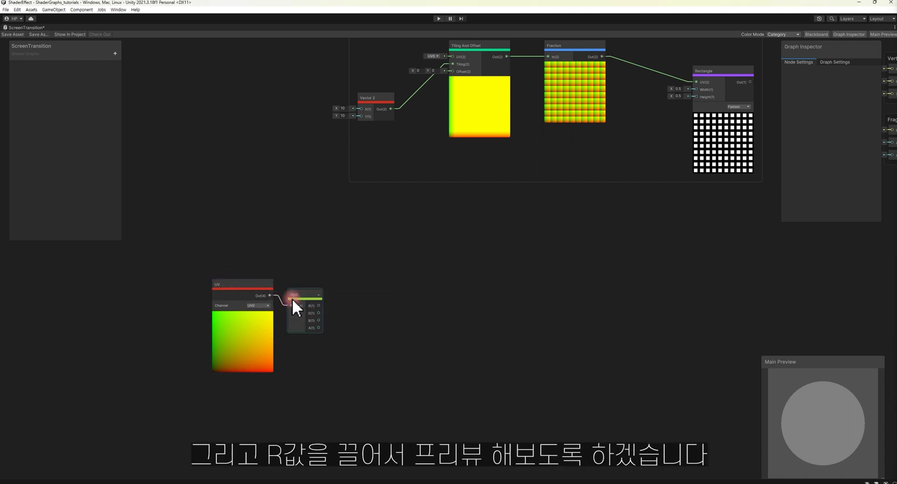
mouse_move(313, 297)
left_mouse_down()
mouse_move(330, 320)
mouse_move(369, 303)
left_mouse_up()
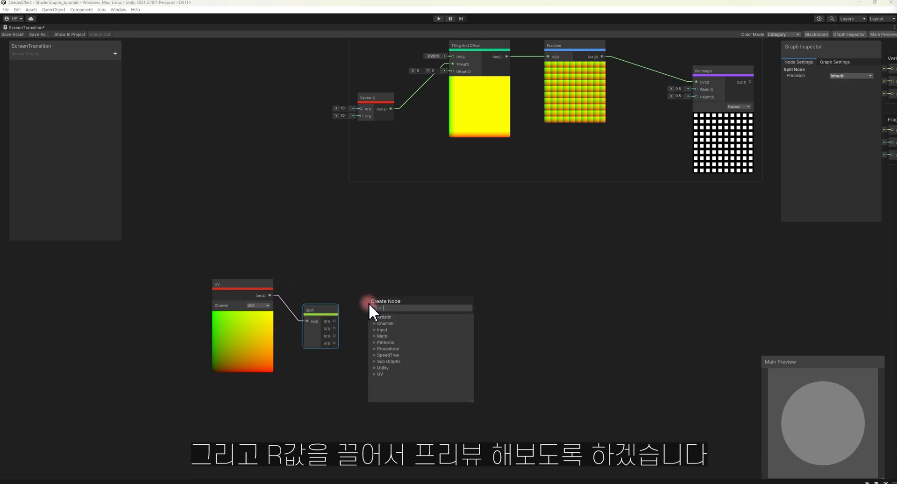
Route Split R through a Preview node into a Posterize node with 4 steps
type("preview")
key("Return")
left_click(364, 375)
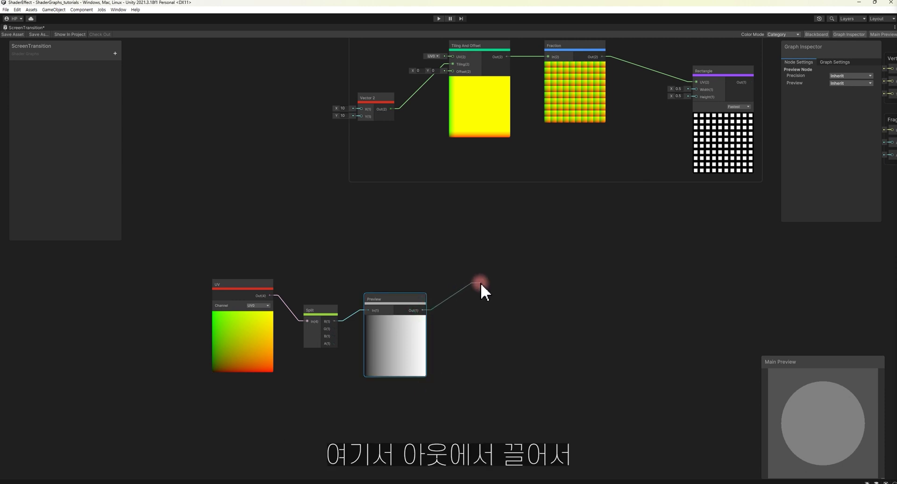
left_click_drag(460, 293, 480, 282)
type("po")
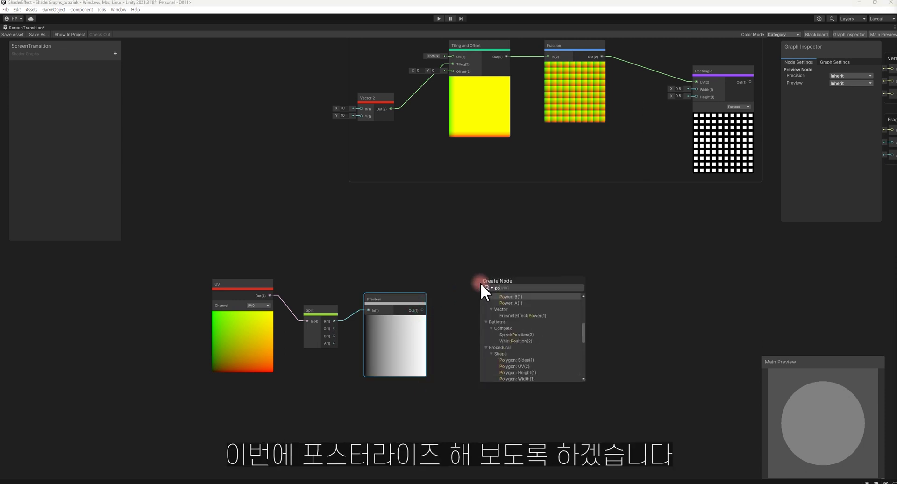
type("ster")
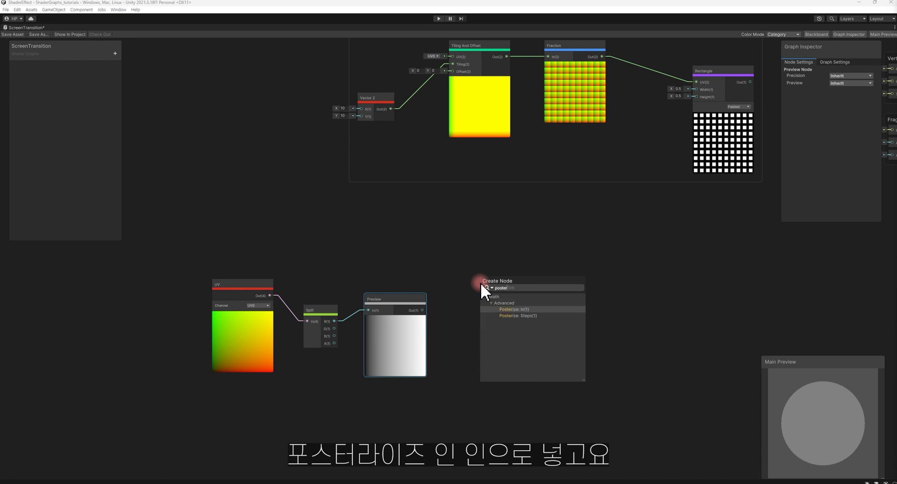
key("Return")
Select the Vector 2 node in the Shape group and bring up its context menu
middle_click_drag(377, 96, 265, 119)
left_click(265, 121)
mouse_move(396, 351)
middle_mouse_down()
mouse_move(476, 270)
mouse_move(460, 284)
middle_mouse_up()
mouse_move(537, 448)
middle_mouse_down()
mouse_move(459, 373)
mouse_move(468, 431)
middle_mouse_up()
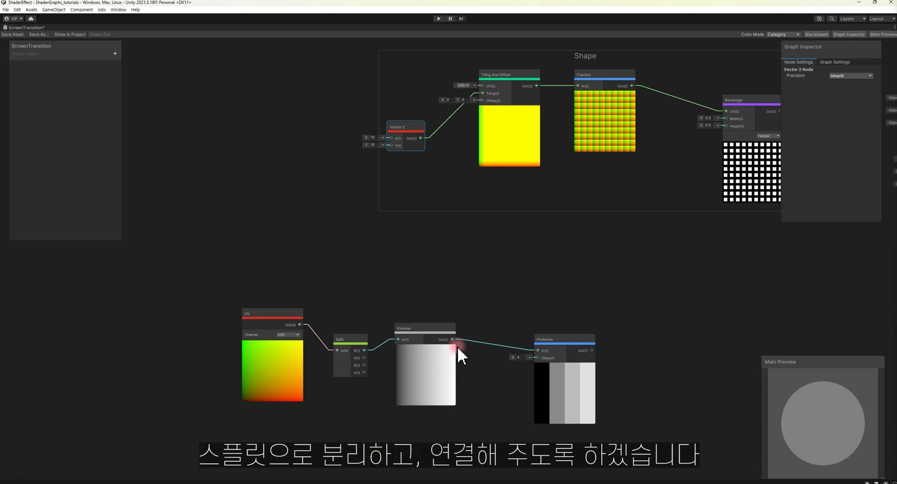
right_click(401, 125)
Convert the Vector 2 node into a property named Tilling
mouse_move(425, 206)
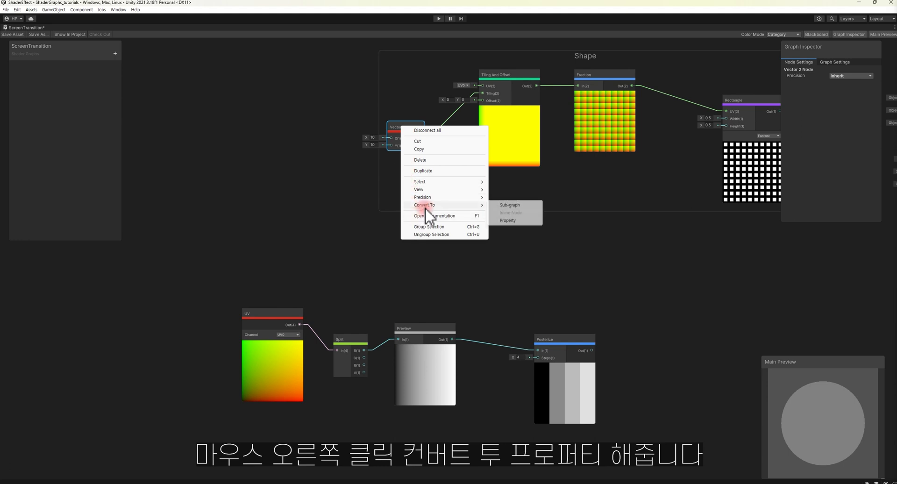
left_click(507, 219)
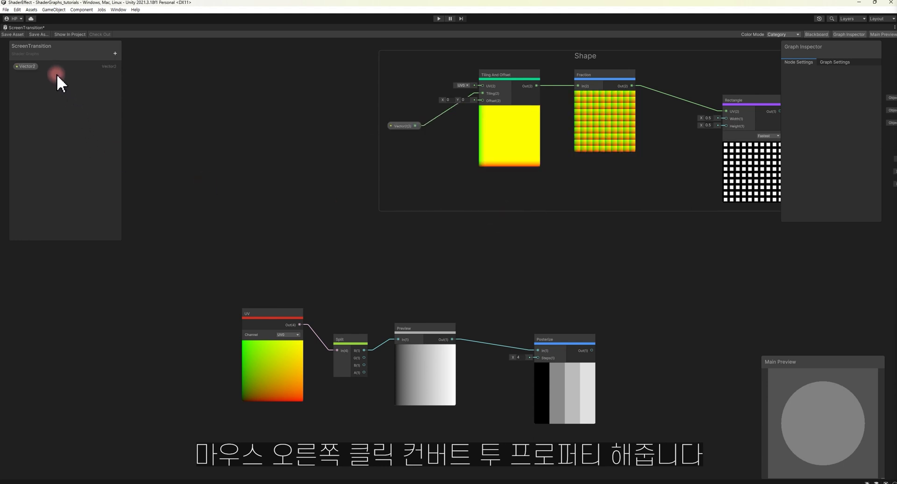
double_click(33, 67)
type("Tiling")
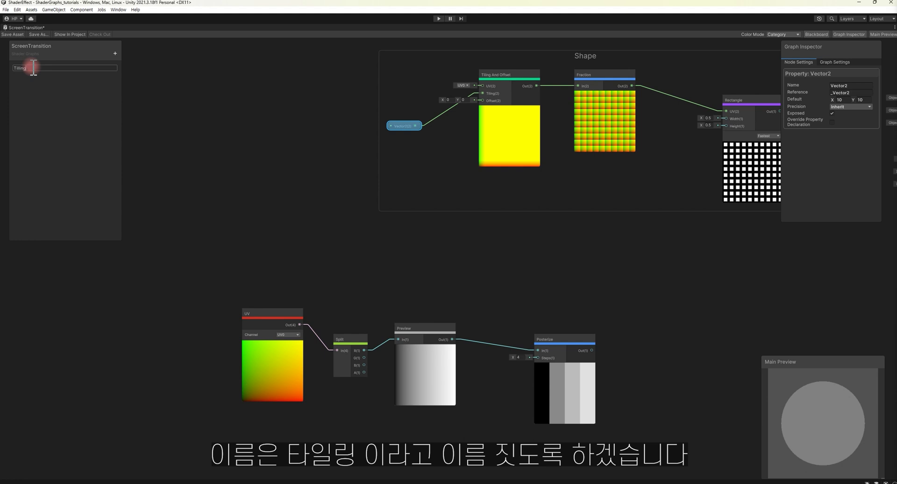
key("Return")
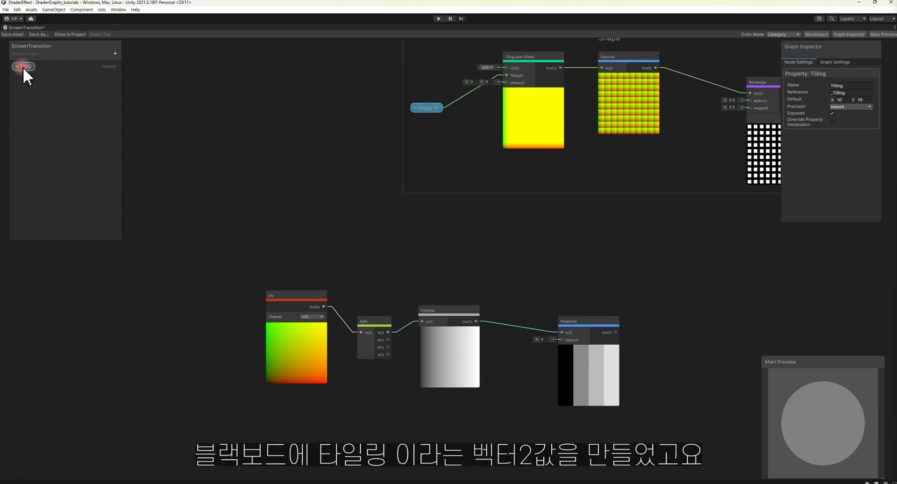
Place a Tilling property node in the graph below the UV node
left_click_drag(23, 66, 238, 354)
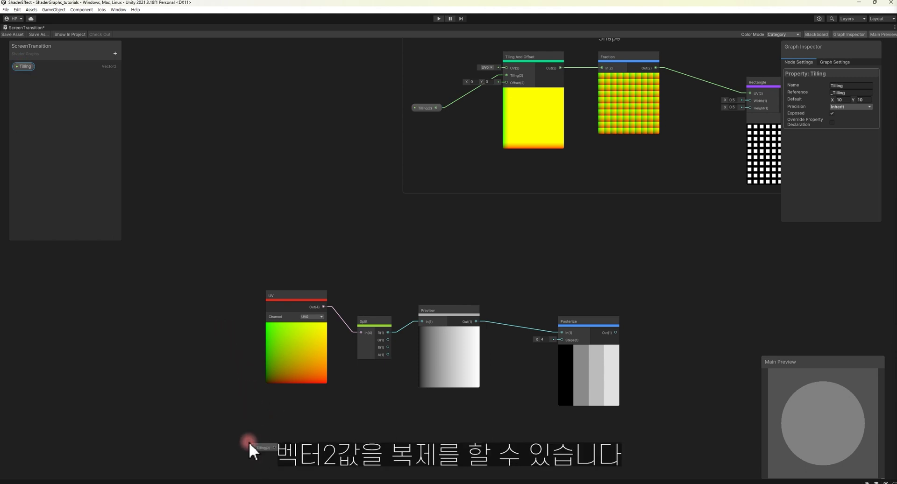
left_click_drag(287, 420, 252, 444)
middle_click_drag(329, 390, 310, 321)
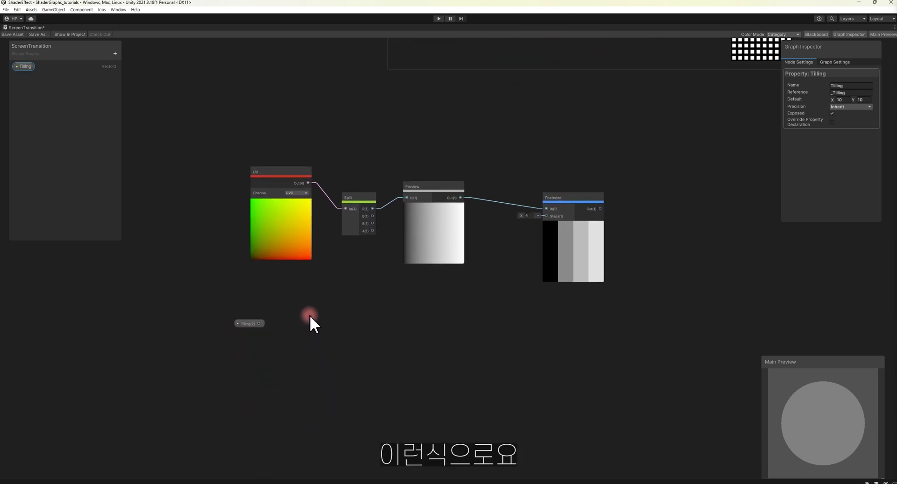
left_click(243, 304)
key("a")
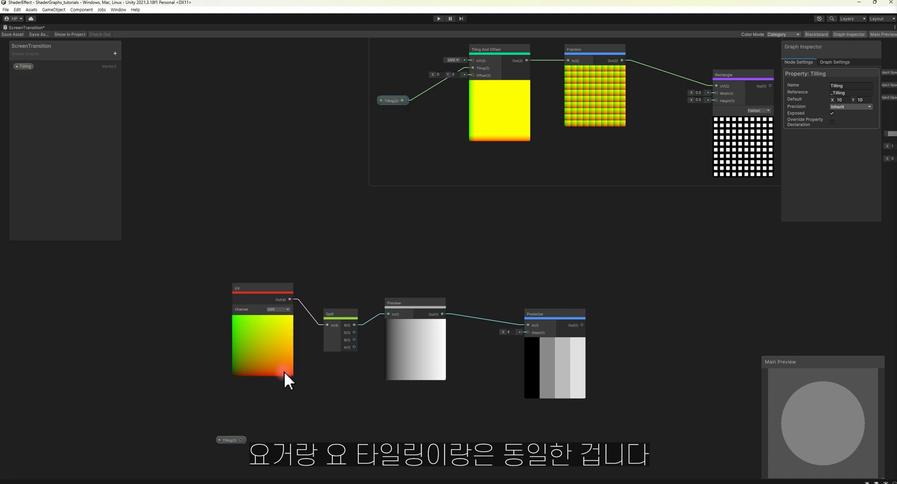
middle_click_drag(289, 442, 332, 282)
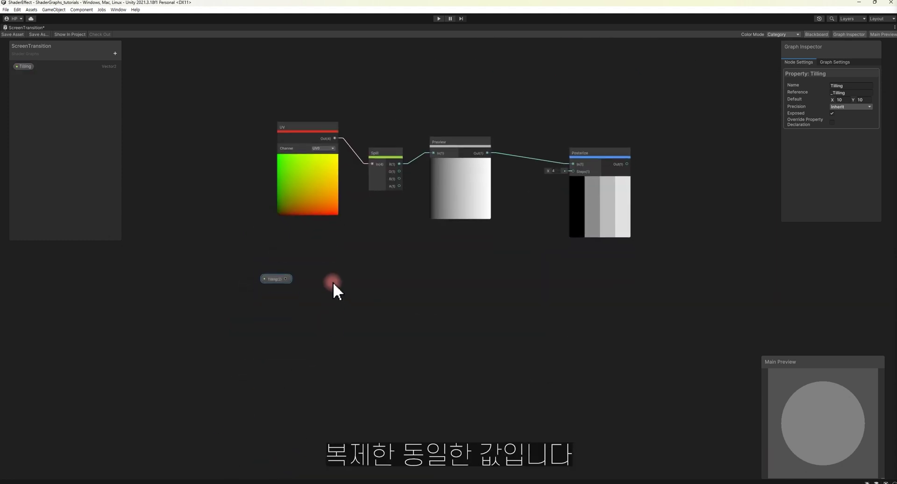
Add a Split node fed by the Tilling property
left_click_drag(299, 282, 312, 295)
type("split")
key("Return")
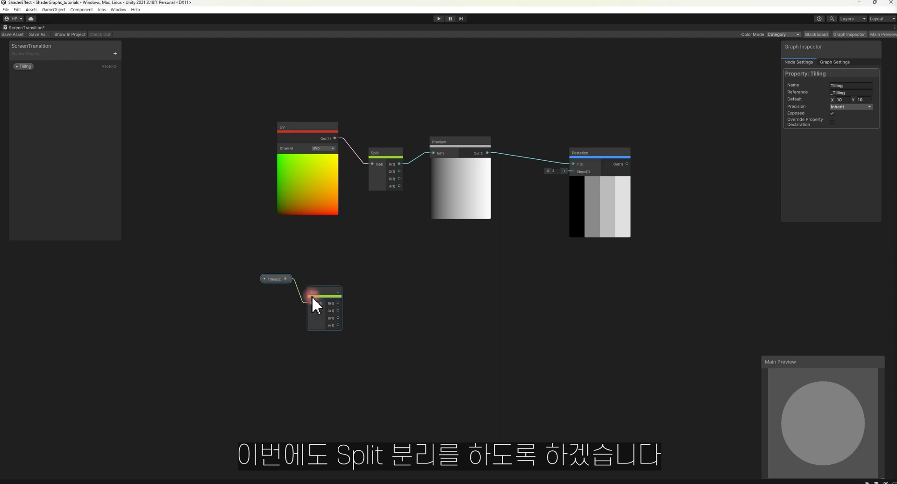
left_click_drag(321, 284, 335, 293)
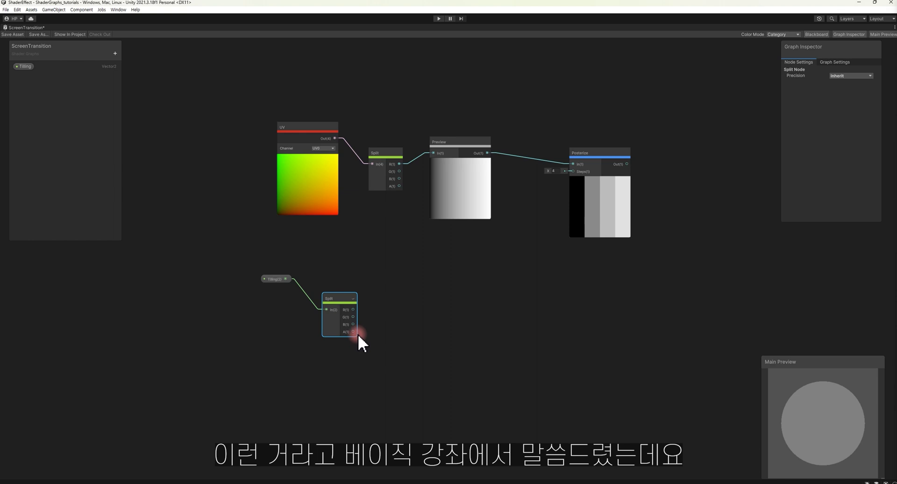
Add a Float node from Split's R output to drive Posterize Steps, giving ten bands
left_click_drag(353, 309, 393, 290)
type("float")
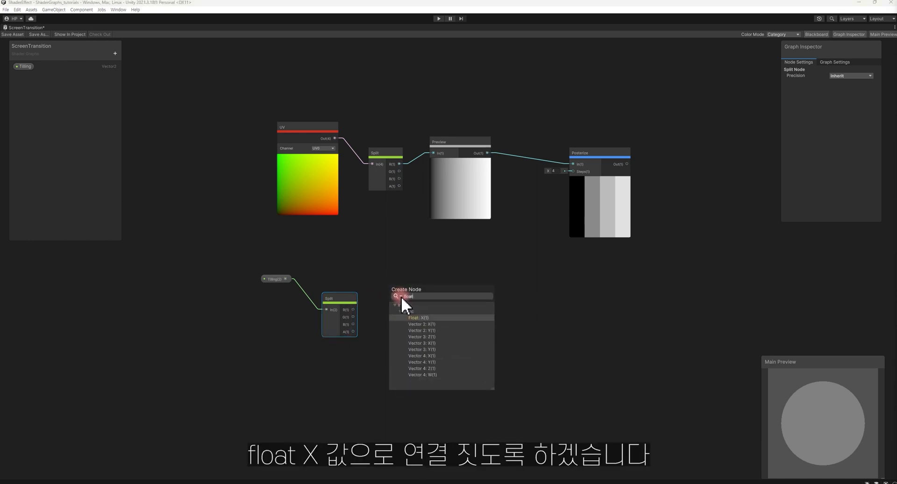
key("Return")
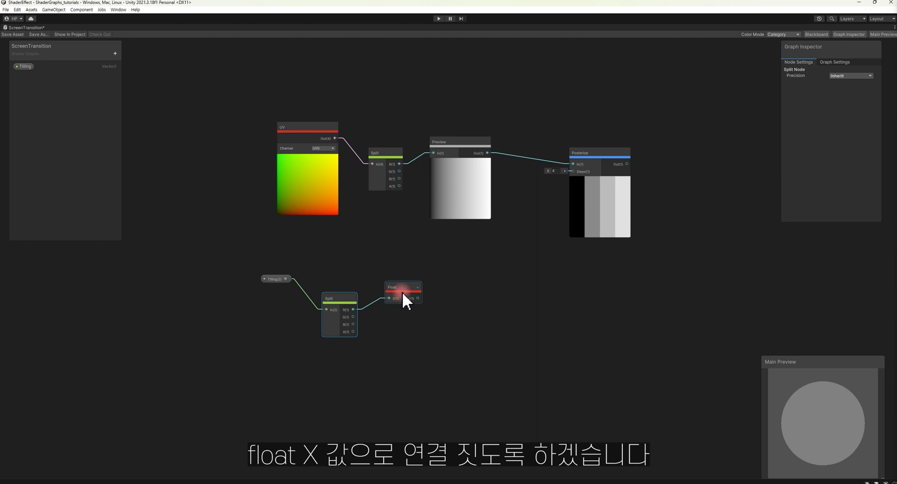
mouse_move(402, 290)
left_mouse_down()
mouse_move(386, 288)
mouse_move(568, 173)
left_mouse_up()
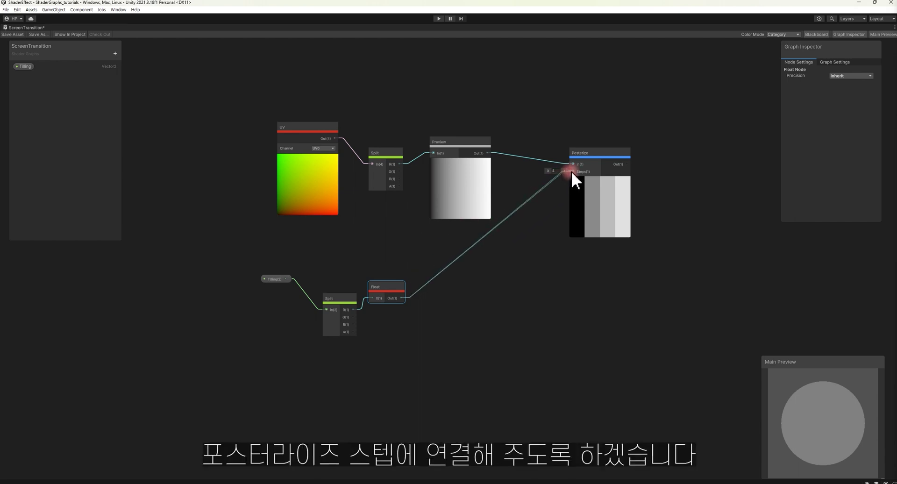
left_click(280, 279)
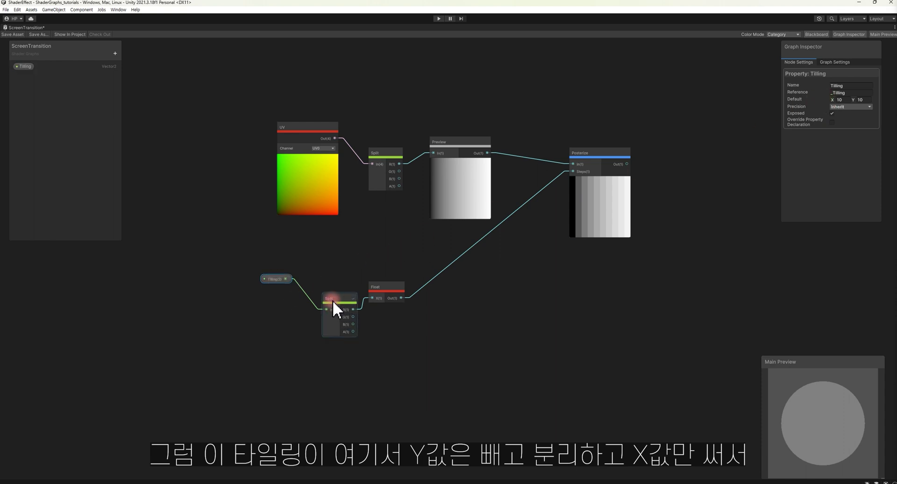
left_click_drag(370, 287, 376, 287)
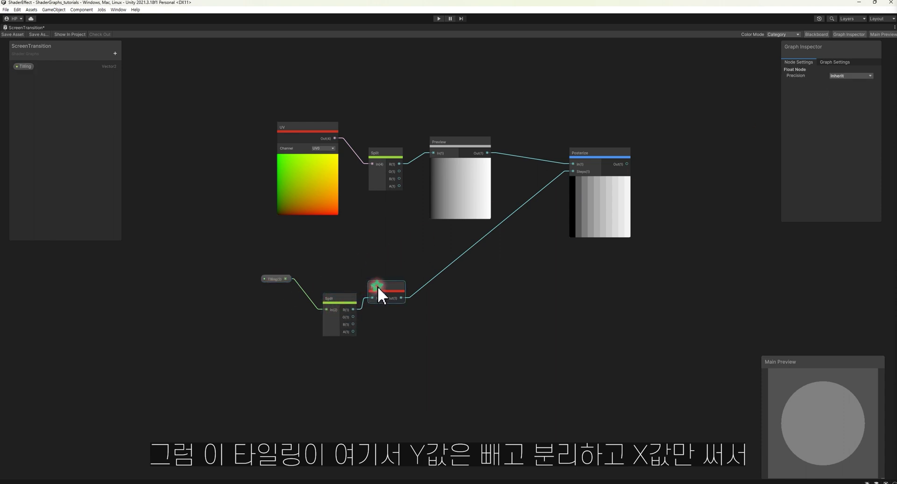
left_click_drag(579, 154, 542, 178)
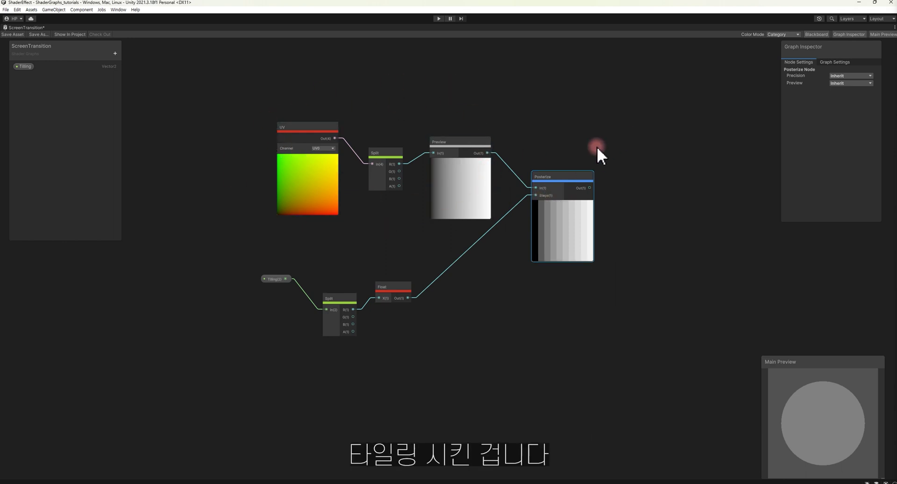
Wire the Posterize output into both the Rectangle's Width and Height inputs
left_click_drag(415, 312, 558, 86)
left_click_drag(415, 342, 572, 103)
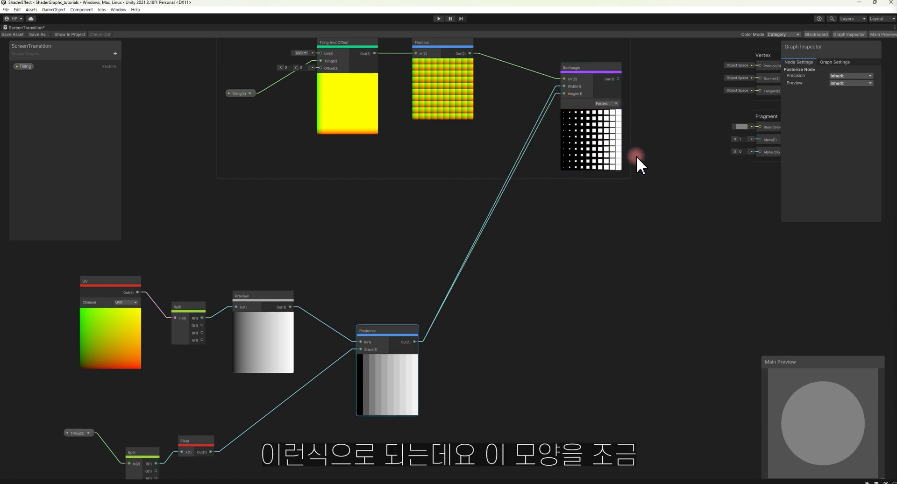
scroll(598, 133, "up", 3)
scroll(601, 146, "up", 1)
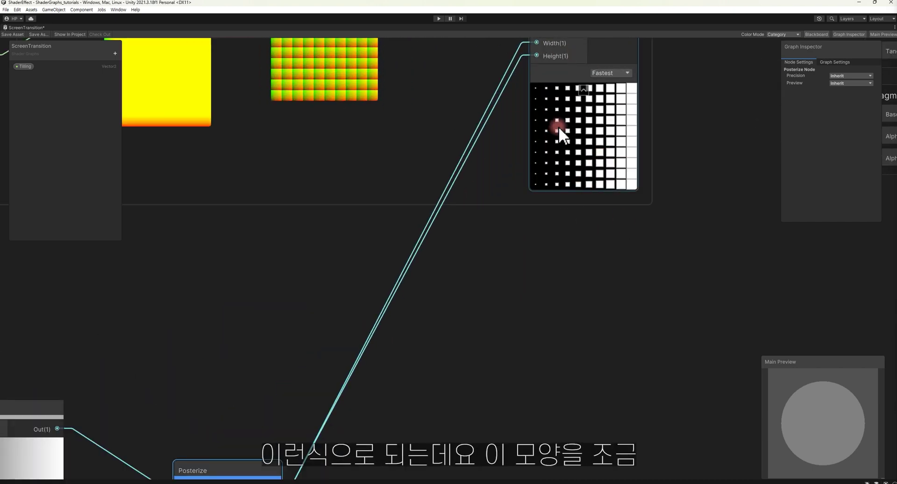
scroll(567, 146, "down", 1)
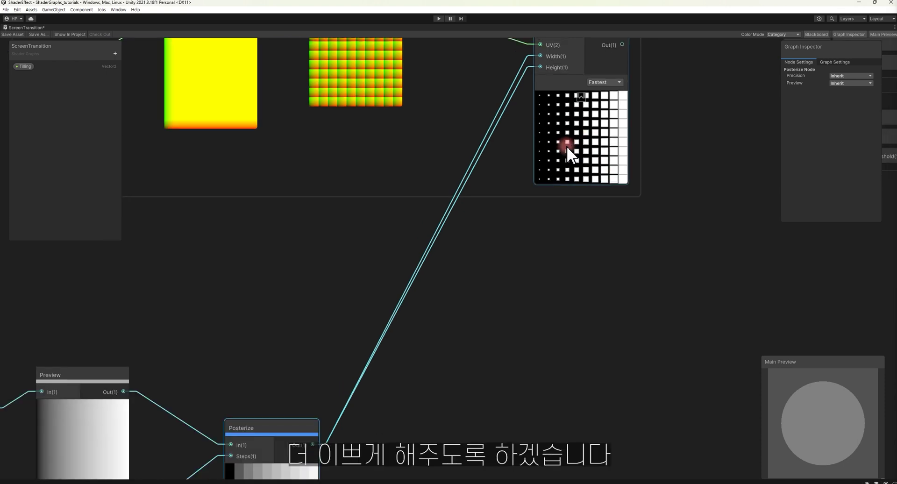
middle_click_drag(567, 146, 563, 234)
left_click(497, 333)
middle_click_drag(489, 392, 232, 366)
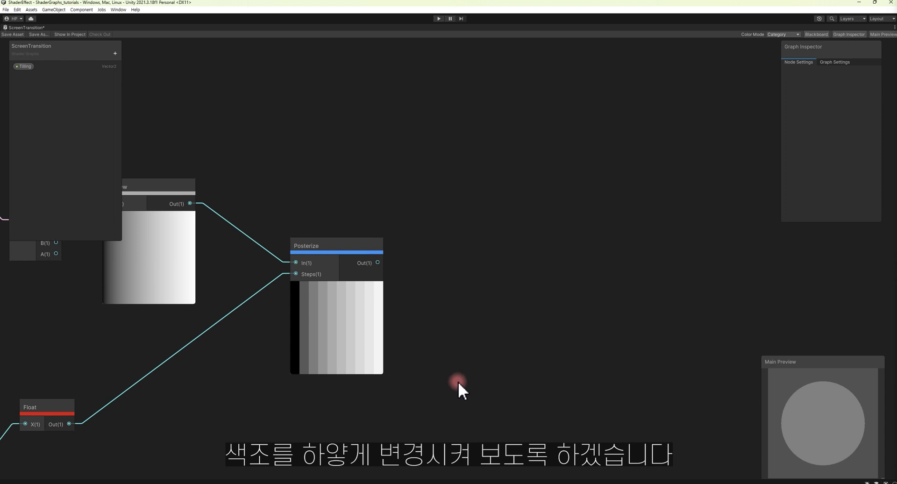
middle_click_drag(462, 376, 436, 337)
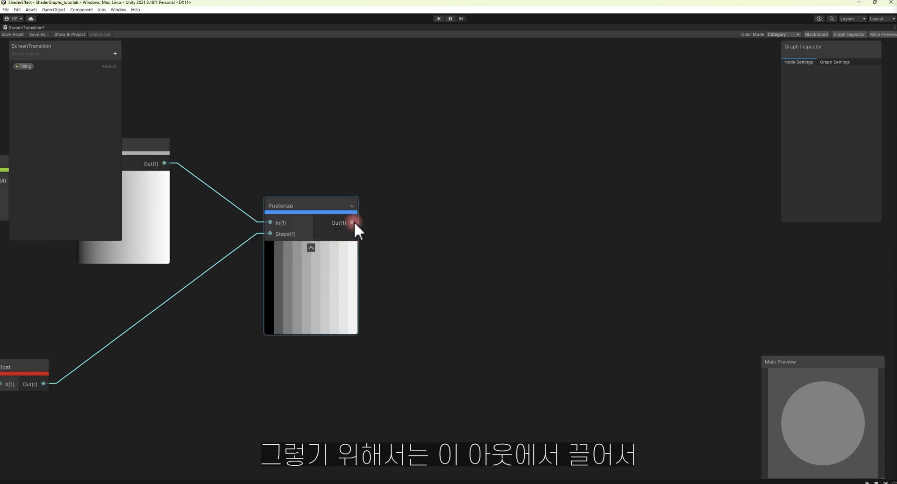
Add a One Minus node after Posterize and arrange it beneath the Posterize node
left_click_drag(352, 222, 417, 361)
type("one")
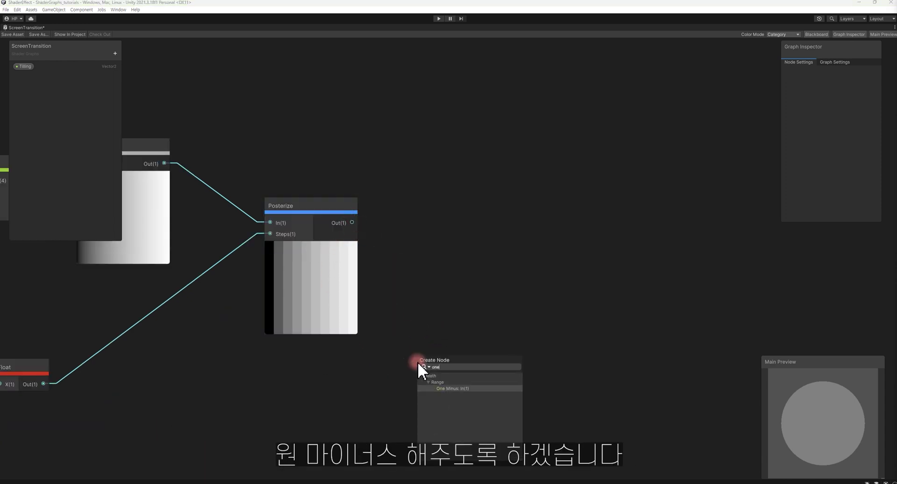
key("Return")
mouse_move(462, 350)
left_mouse_down()
mouse_move(438, 355)
mouse_move(453, 356)
left_mouse_up()
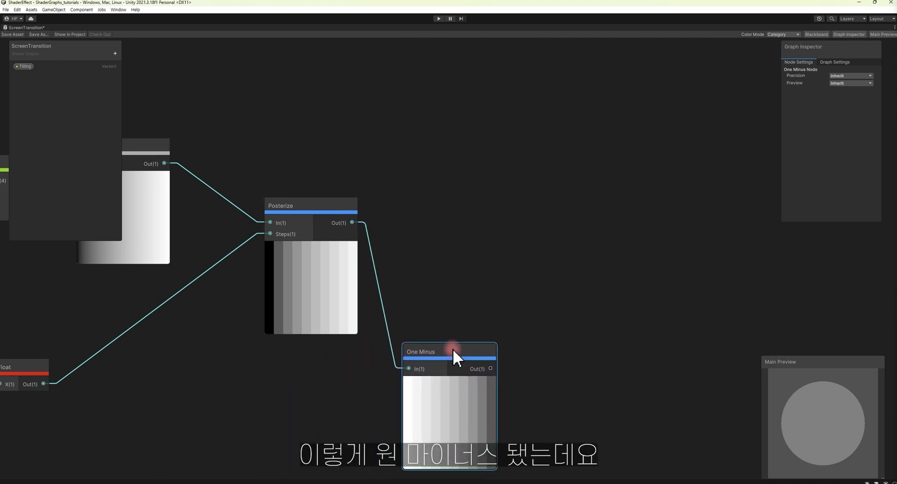
middle_click_drag(452, 356, 421, 293)
left_click_drag(296, 141, 419, 135)
left_click_drag(419, 286, 414, 289)
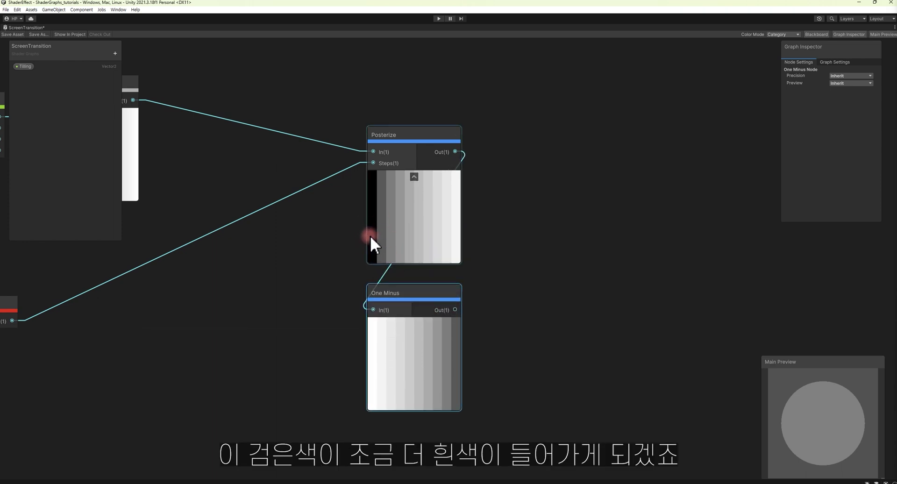
left_click_drag(370, 235, 212, 231)
left_click_drag(401, 293, 418, 288)
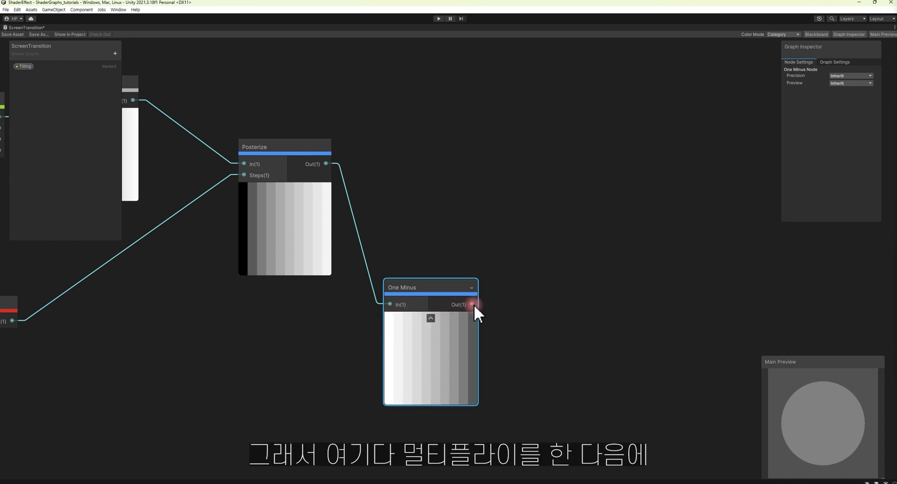
left_click_drag(472, 304, 536, 295)
Add a Multiply node after One Minus with B set to 0.5 and tidy the layout
type("multi")
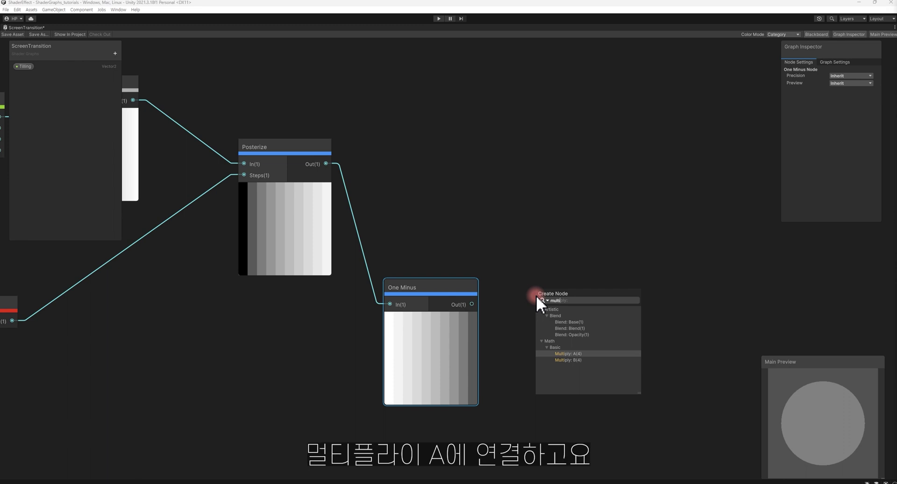
key("Return")
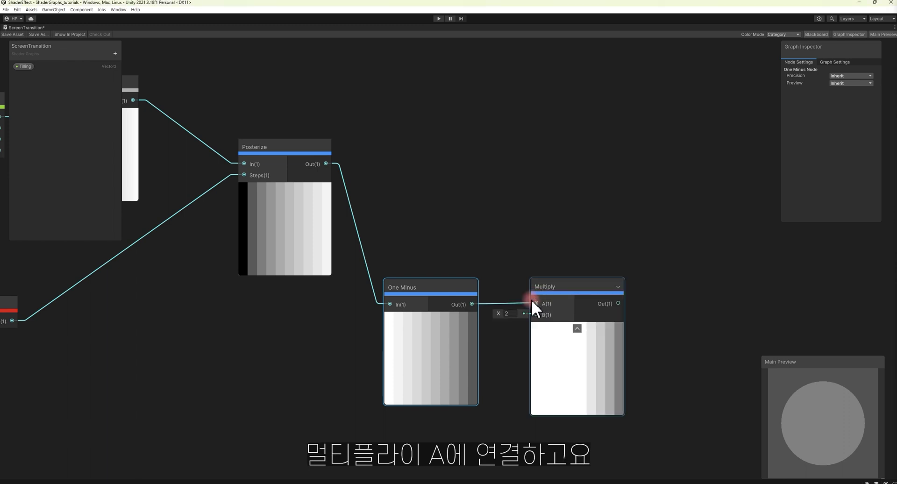
left_click(514, 313)
type(".5")
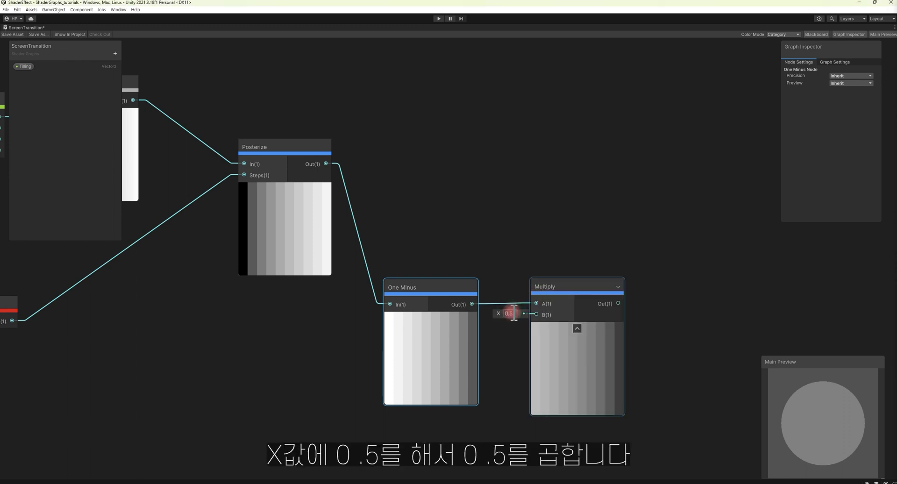
left_click_drag(567, 291, 573, 313)
left_click_drag(467, 311, 472, 311)
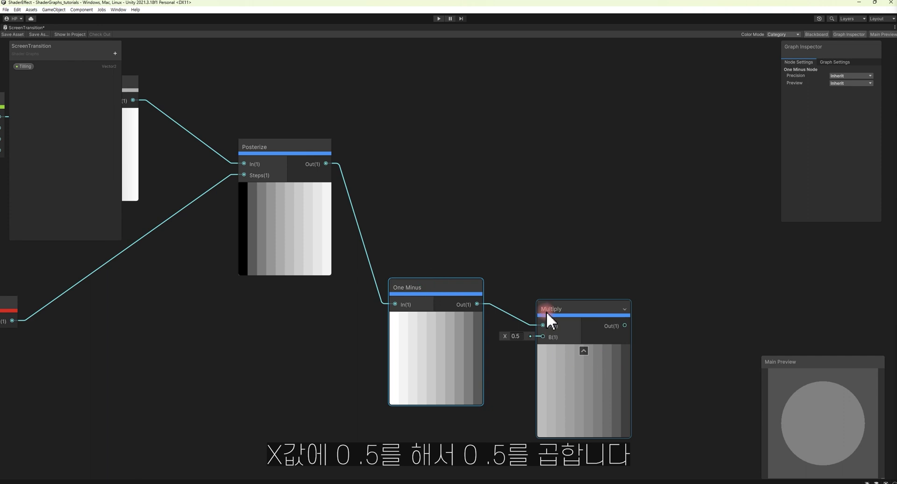
left_click_drag(573, 312, 573, 308)
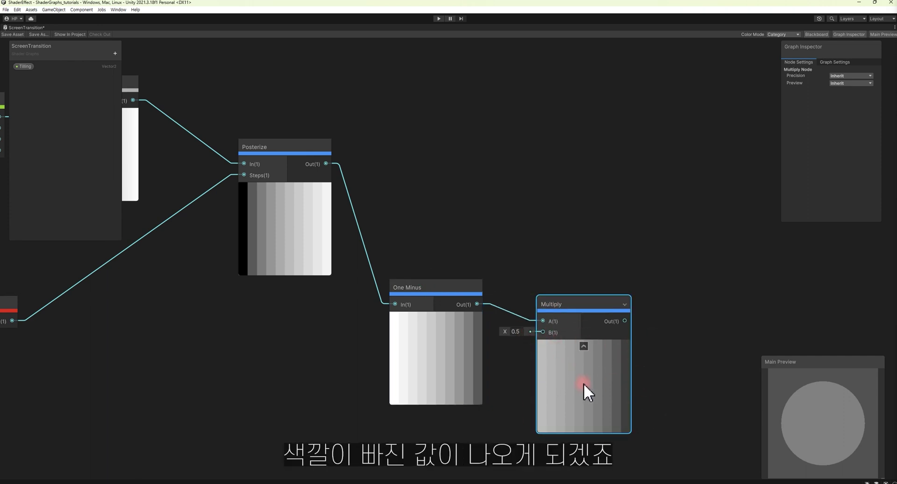
middle_click_drag(638, 394, 528, 380)
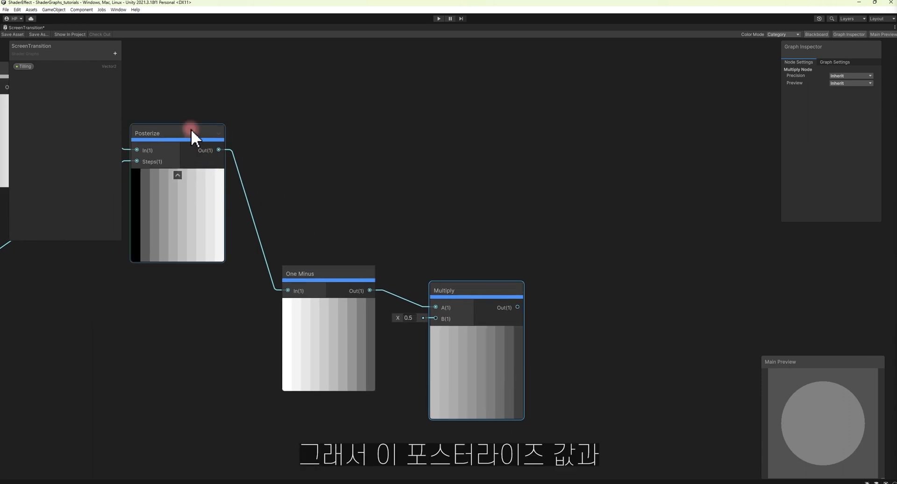
left_click_drag(191, 131, 199, 131)
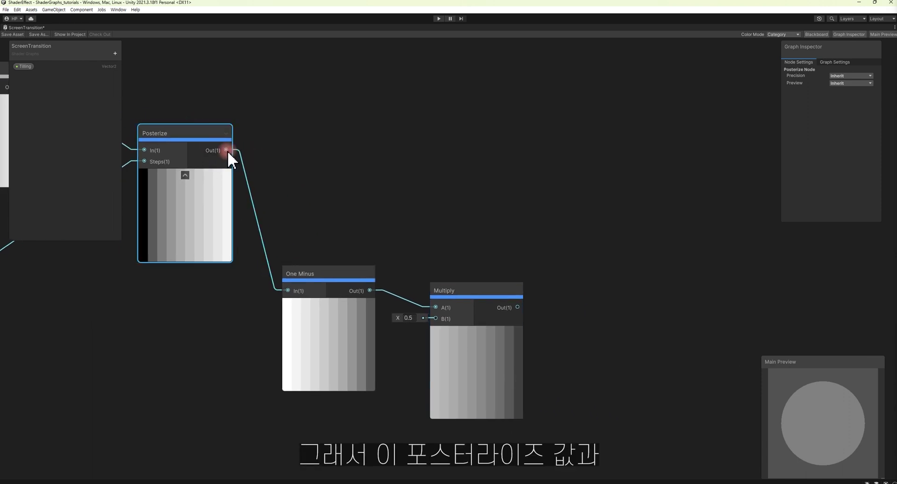
left_click_drag(498, 295, 488, 298)
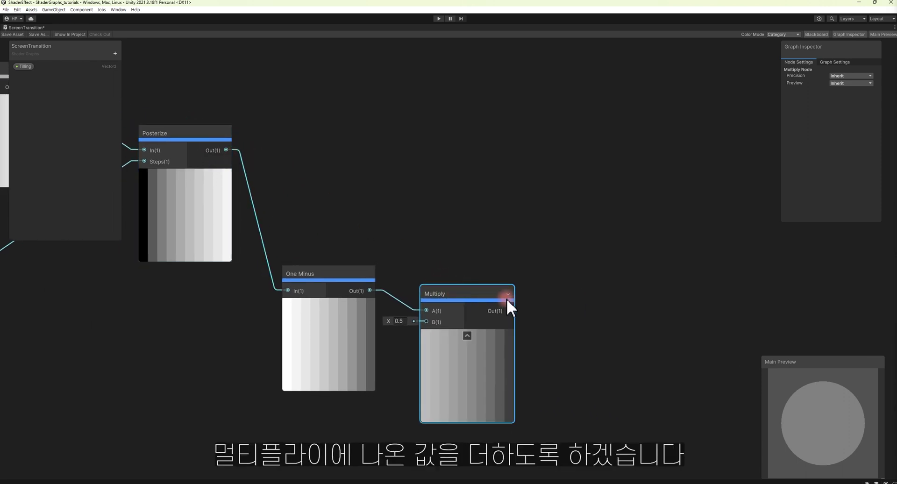
Add an Add node summing the Posterize output and the Multiply result
left_click_drag(226, 150, 566, 210)
type("add")
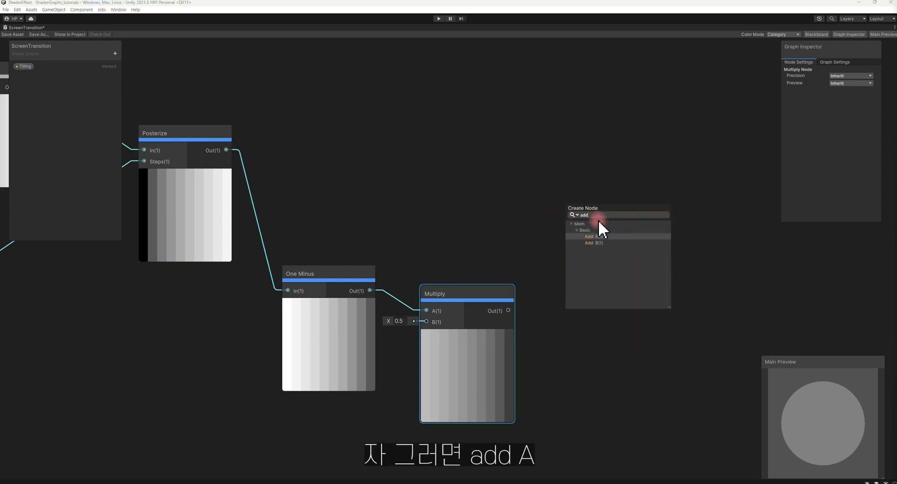
double_click(598, 221)
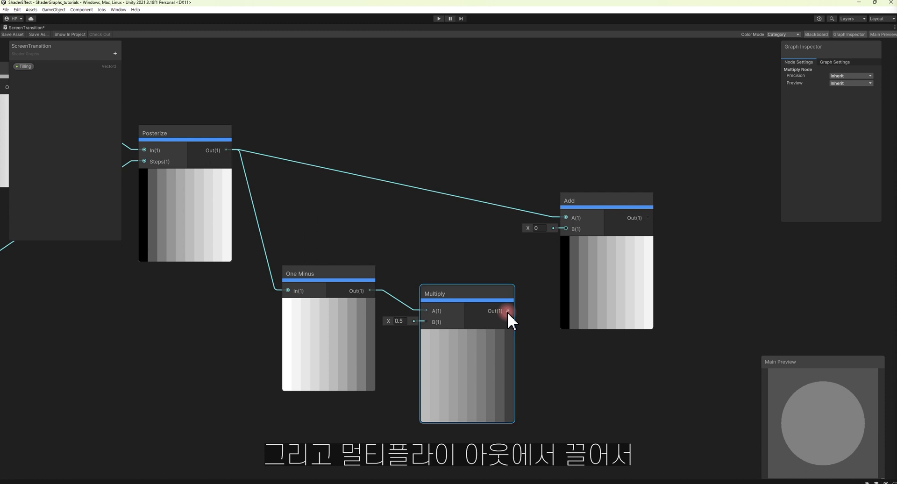
left_click_drag(508, 311, 563, 228)
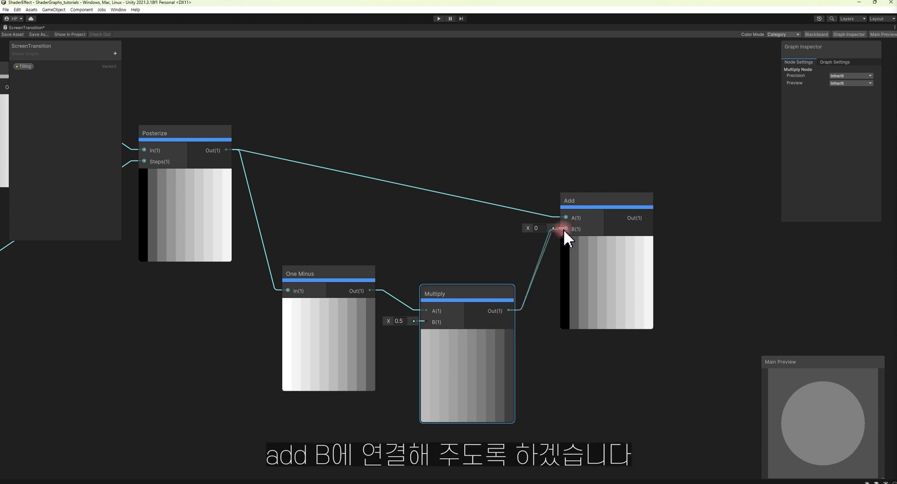
left_click_drag(564, 228, 563, 229)
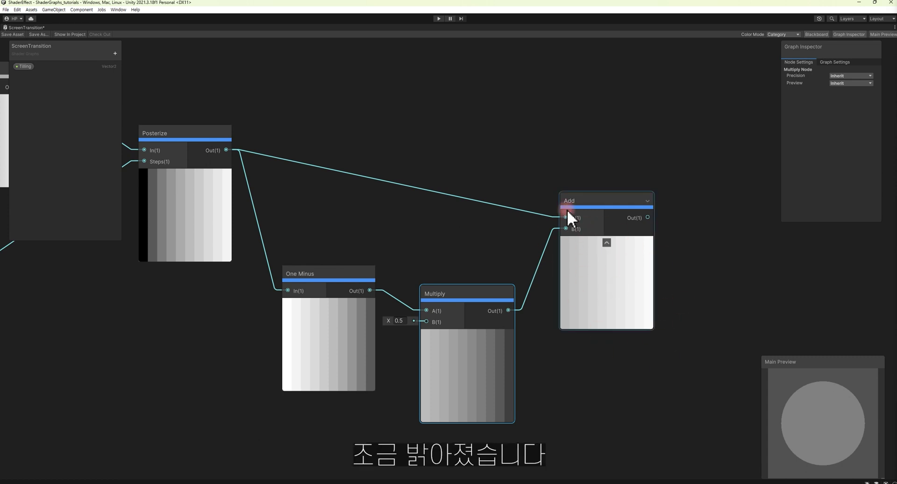
Move the Rectangle node near Add and wire the Add output into its Width and Height
middle_click_drag(691, 248, 595, 306)
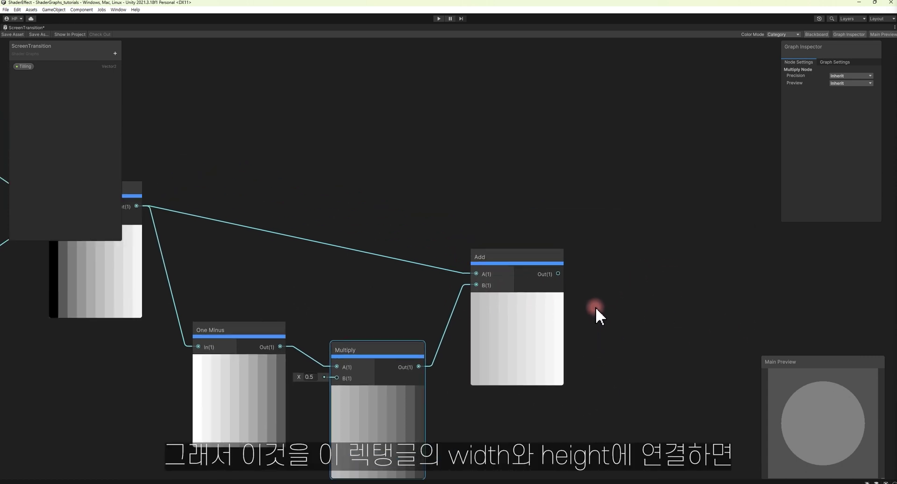
scroll(595, 306, "down", 3)
mouse_move(415, 69)
left_mouse_down()
mouse_move(532, 180)
mouse_move(493, 182)
mouse_move(510, 350)
left_mouse_up()
mouse_move(470, 202)
left_mouse_down()
mouse_move(509, 351)
mouse_move(486, 340)
left_mouse_up()
scroll(500, 254, "up", 3)
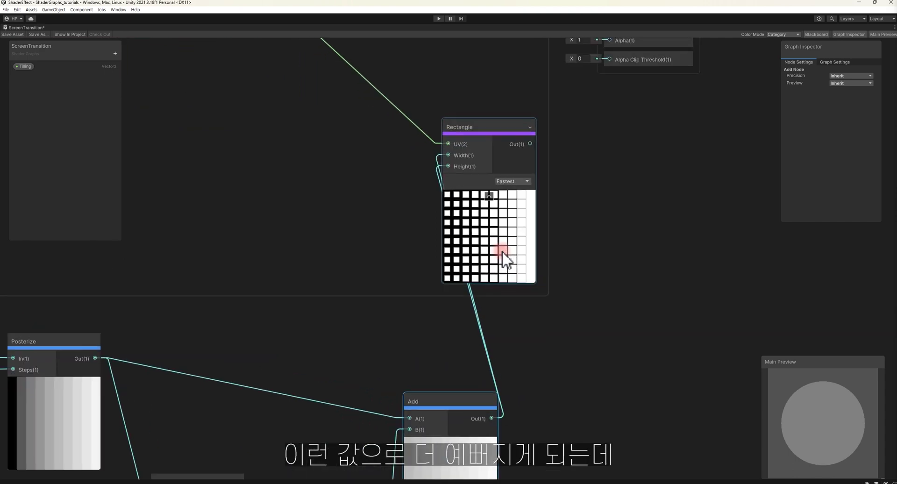
scroll(497, 290, "down", 1)
left_click(486, 77)
scroll(486, 77, "up", 2)
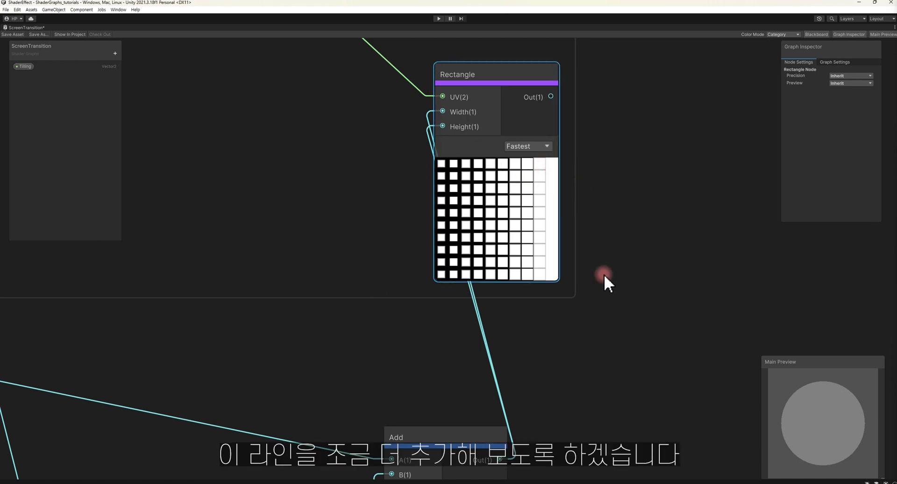
scroll(571, 352, "down", 2)
left_click(479, 344)
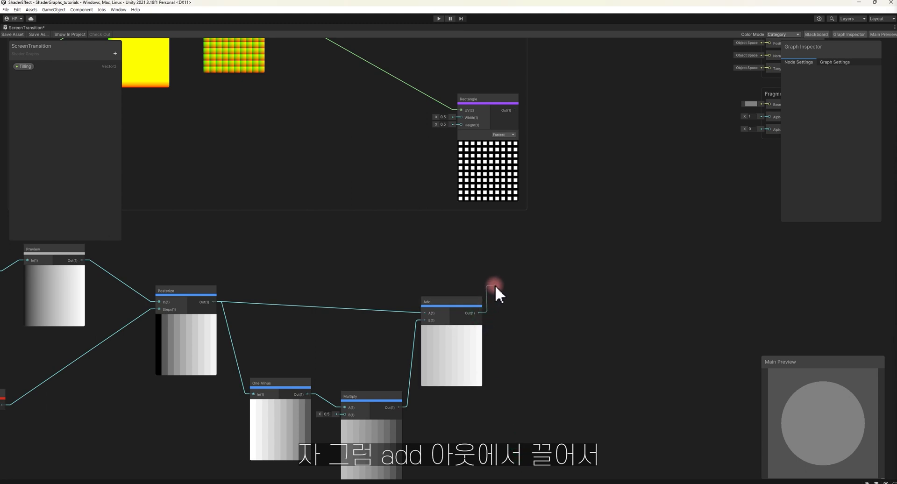
Create a Subtract node fed by the Add output, with B set to 0.3
left_click_drag(480, 312, 497, 284)
type("sub")
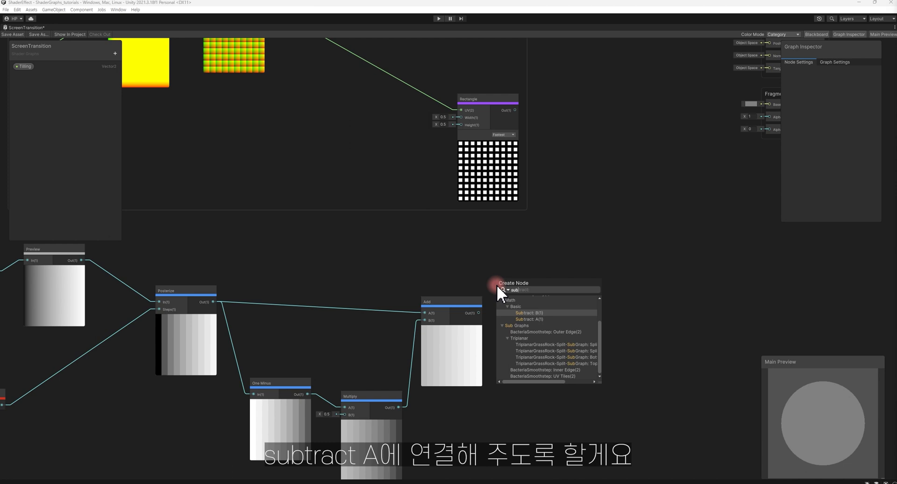
key("Down")
key("Return")
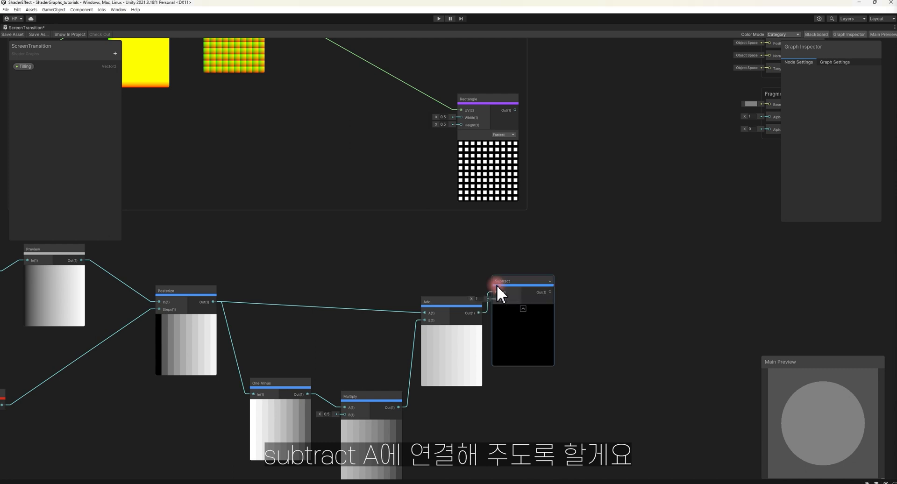
left_click(517, 301)
type("0.3")
Move the Rectangle node right and wire the Subtract result into its Width and Height
left_click_drag(480, 98, 648, 97)
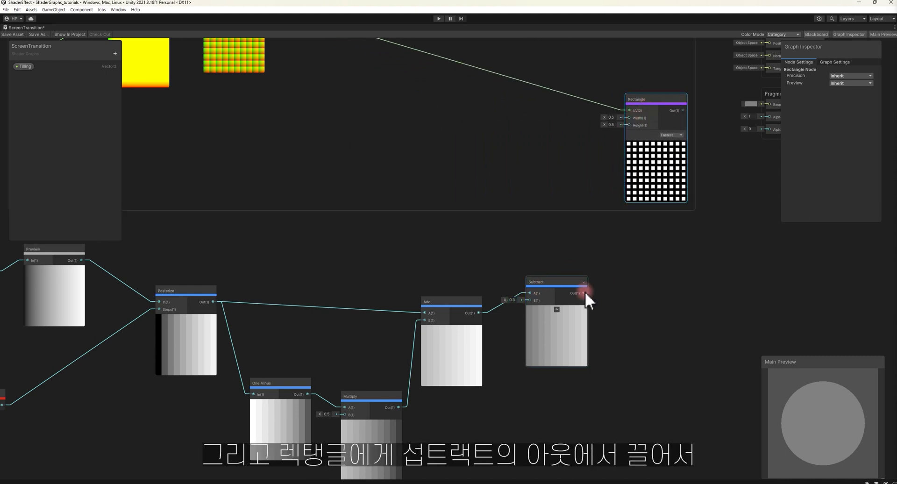
left_click_drag(585, 293, 623, 117)
left_click_drag(590, 292, 630, 125)
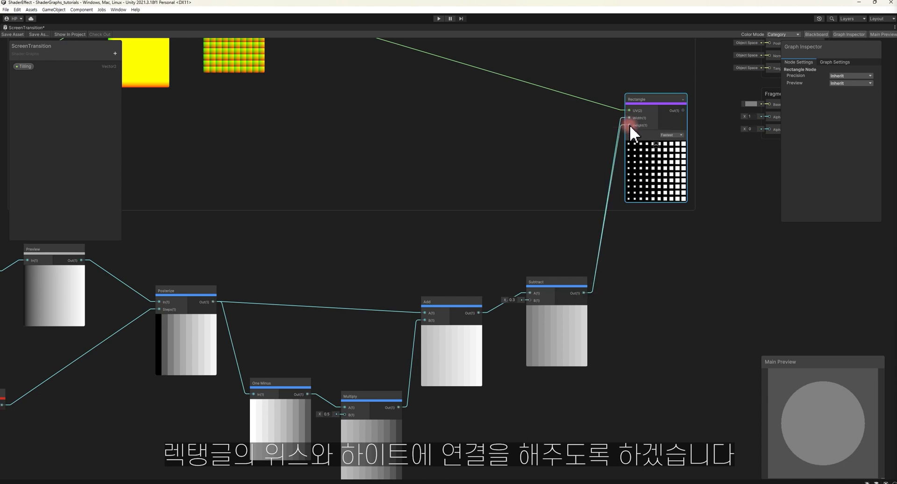
scroll(676, 219, "up", 3)
middle_click_drag(685, 202, 604, 340)
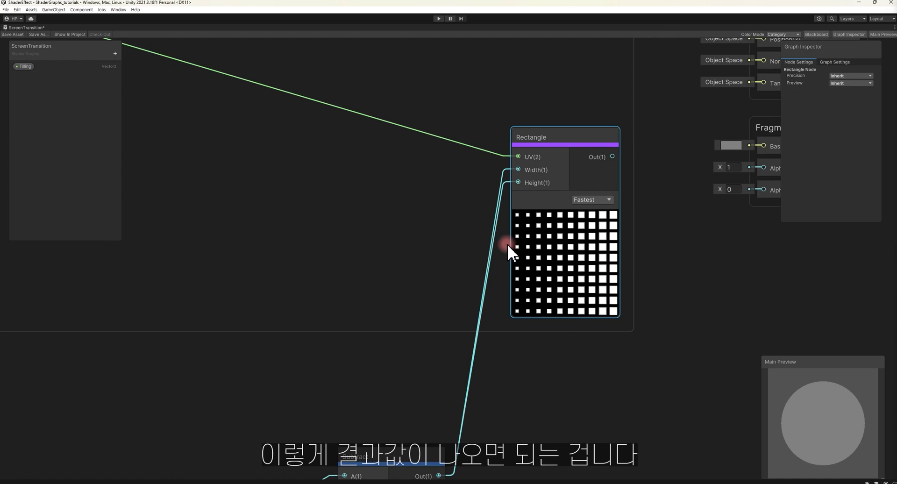
scroll(675, 281, "down", 3)
middle_click_drag(675, 281, 571, 209)
left_click(335, 309)
scroll(541, 179, "up", 1)
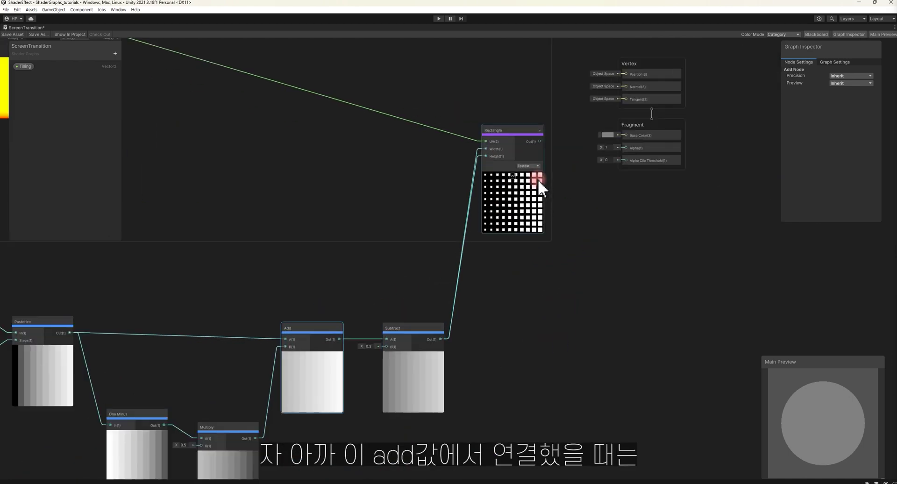
scroll(537, 178, "up", 2)
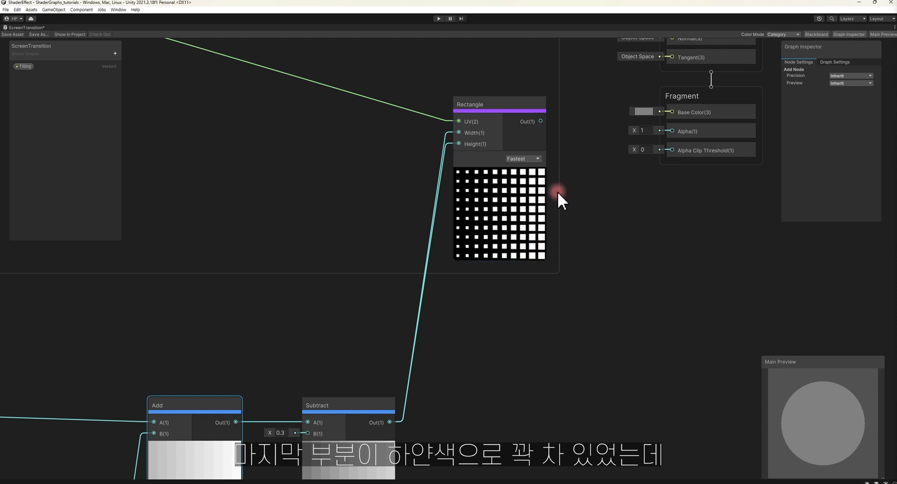
middle_click_drag(529, 186, 540, 158)
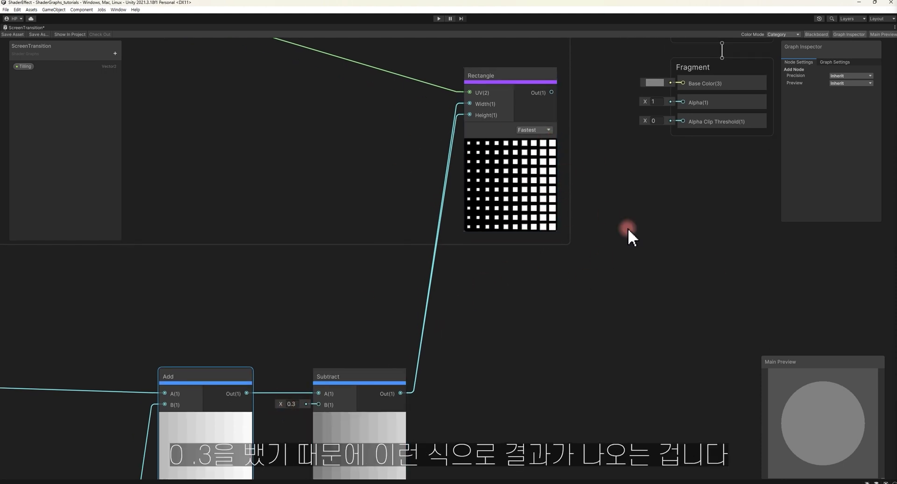
scroll(464, 240, "down", 3)
scroll(452, 221, "up", 1)
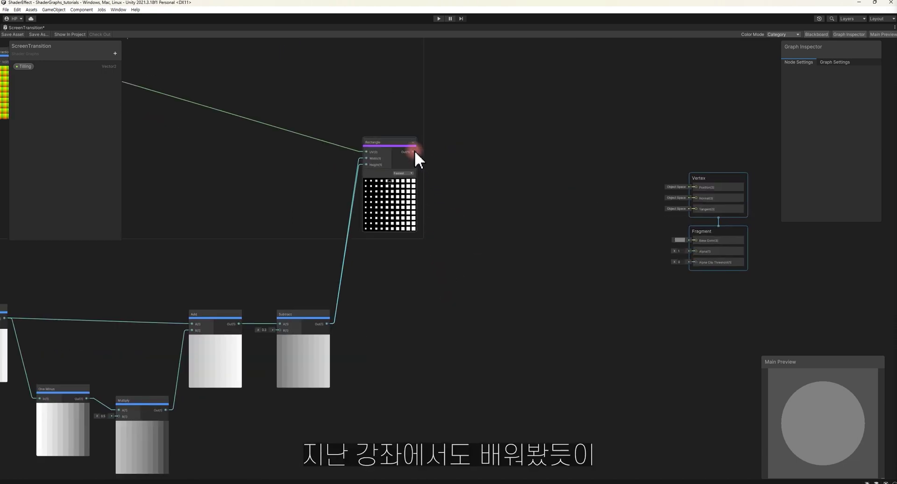
Add a Lerp driven by the Rectangle output, with a saturated yellow HDR Color into A
left_click_drag(414, 151, 489, 211)
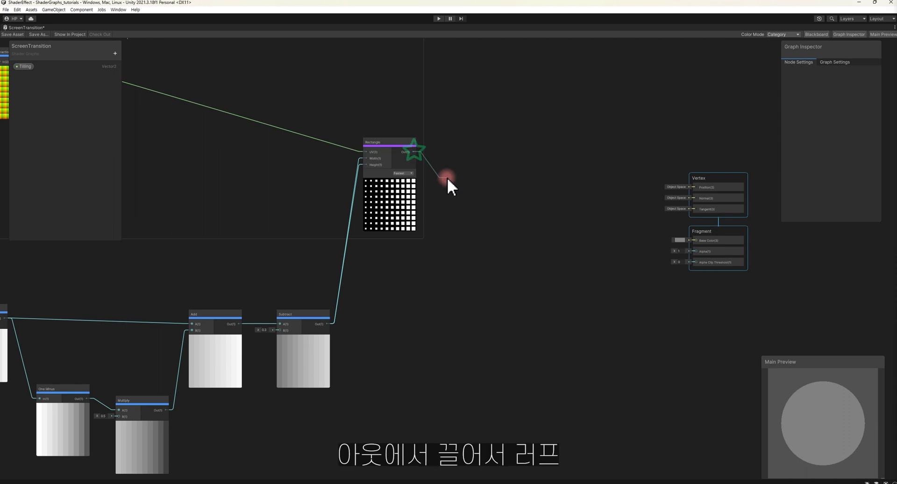
type("lerp")
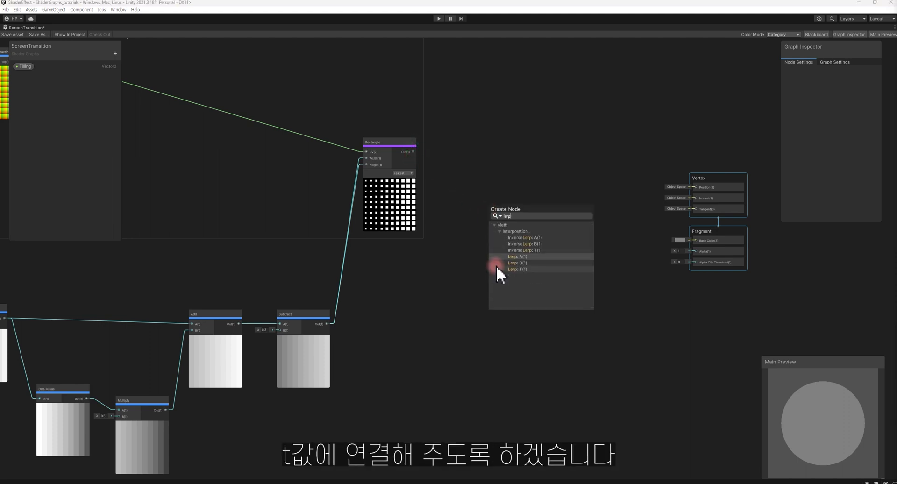
left_click(517, 269)
left_click_drag(528, 226, 461, 281)
type("color")
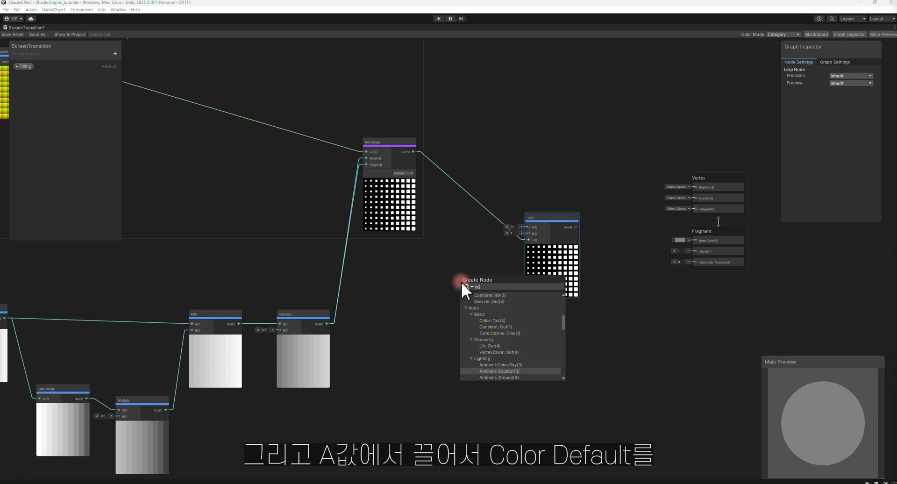
key("Return")
left_click(447, 303)
left_click(453, 311)
left_click(444, 295)
left_click(509, 328)
left_click(502, 332)
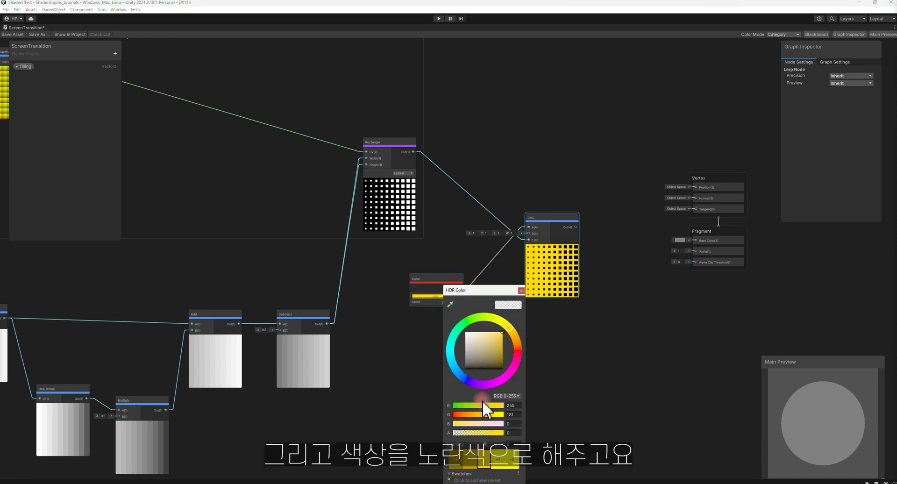
left_click(521, 292)
Add a second HDR Color node, left black, into Lerp B
left_click_drag(522, 233, 461, 352)
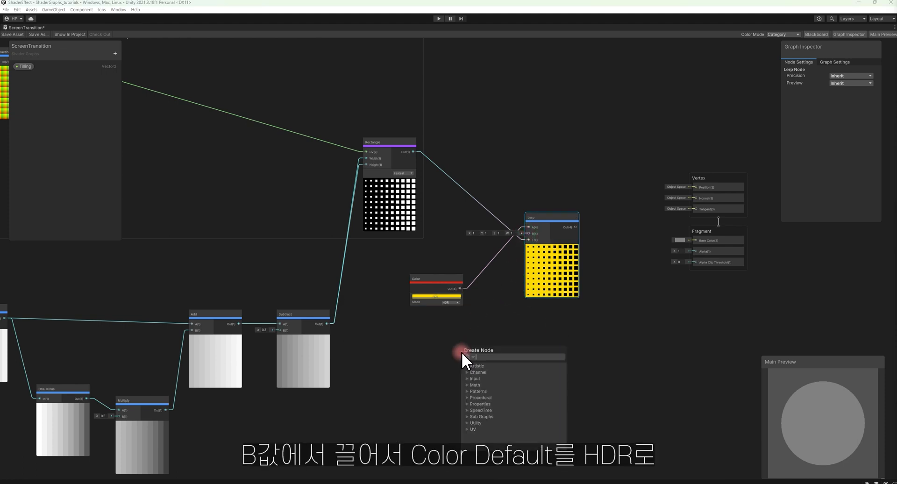
type("co")
key("Return")
left_click(455, 375)
left_click(459, 385)
left_click(452, 365)
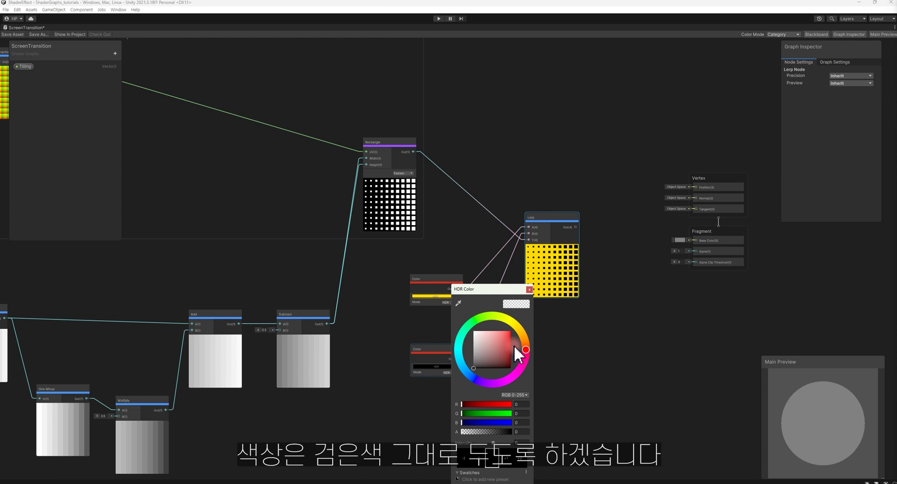
left_click(528, 288)
left_click(429, 283)
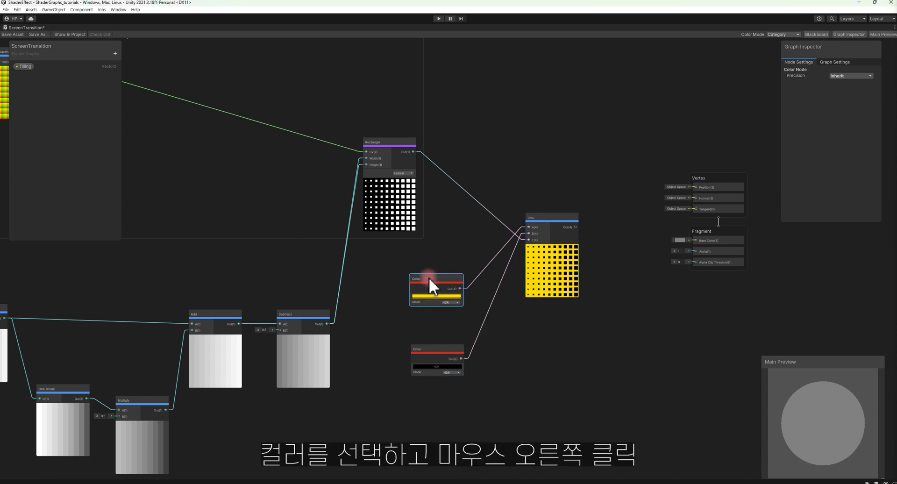
right_click(429, 277)
mouse_move(455, 357)
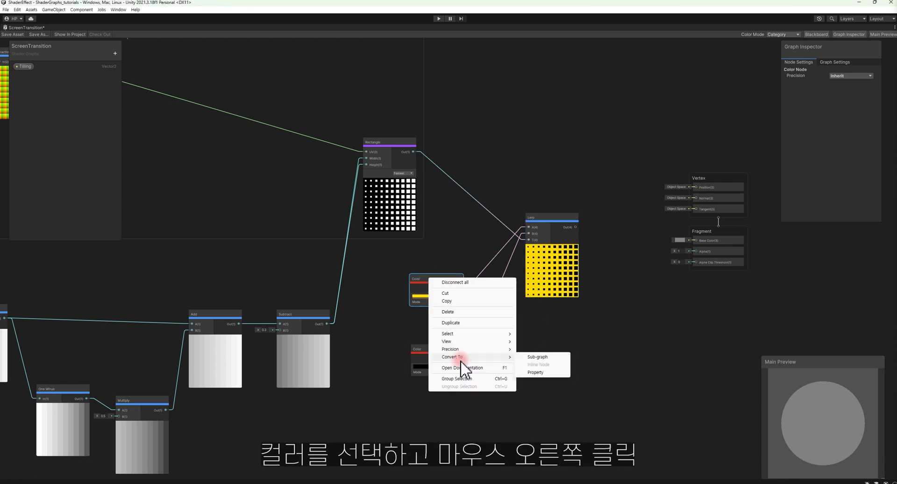
Convert the yellow and black Color nodes into properties named OutColor and InColor
left_click(540, 373)
double_click(21, 77)
type("OutColor")
key("Return")
right_click(448, 351)
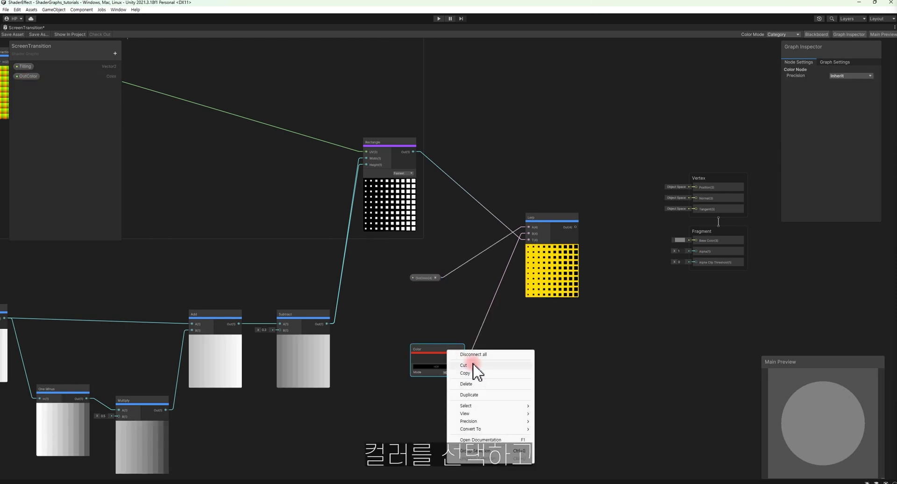
mouse_move(502, 429)
left_click(554, 444)
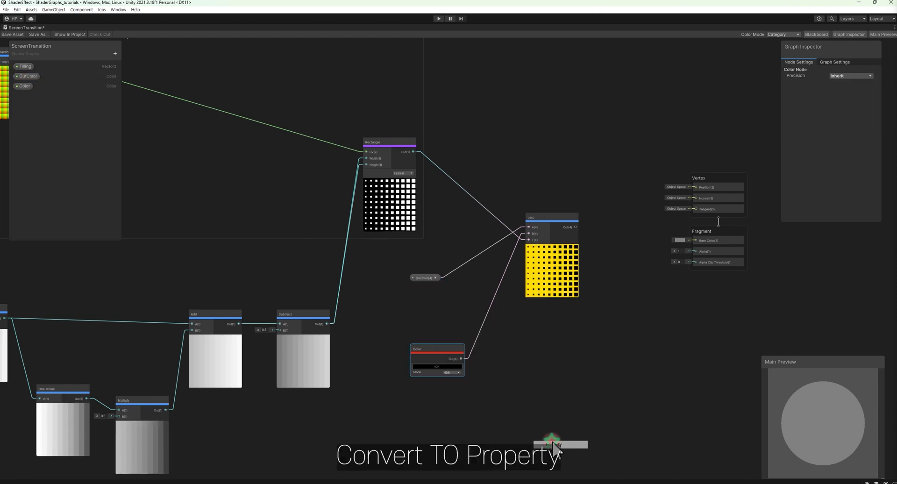
double_click(23, 87)
type("InColor")
key("Return")
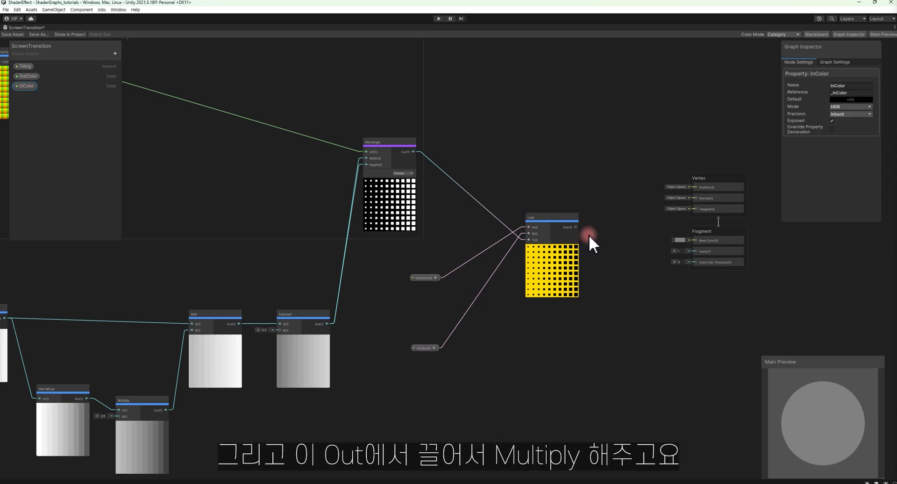
Route the Lerp output through a new Multiply node into Fragment Base Color
left_click_drag(576, 227, 617, 318)
type("multi")
key("Return")
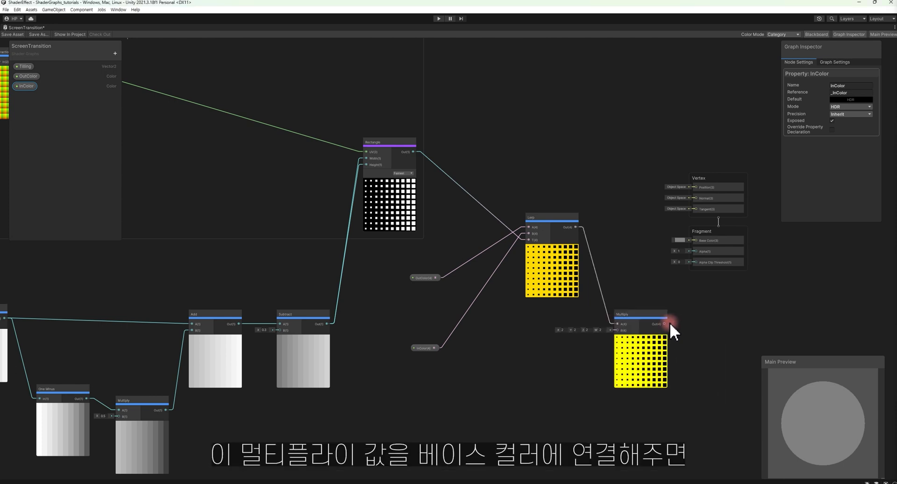
left_click_drag(665, 323, 693, 241)
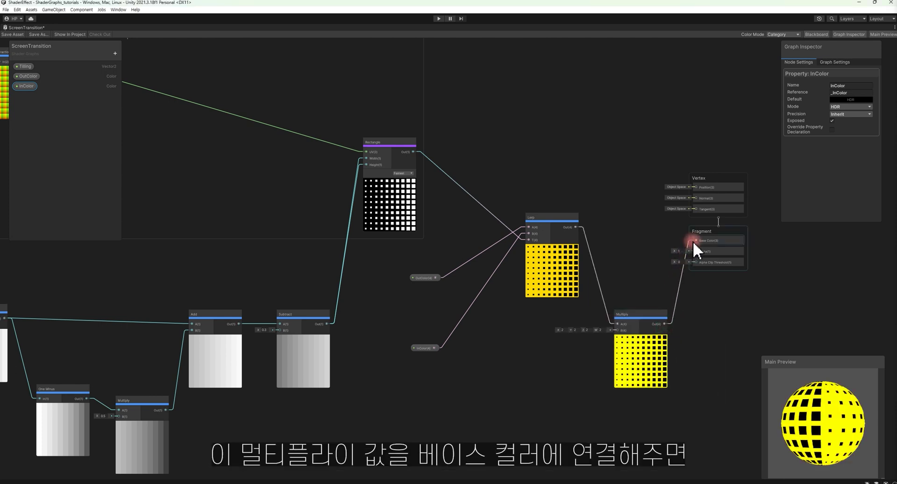
mouse_move(806, 424)
left_mouse_down()
mouse_move(778, 390)
mouse_move(822, 416)
left_mouse_up()
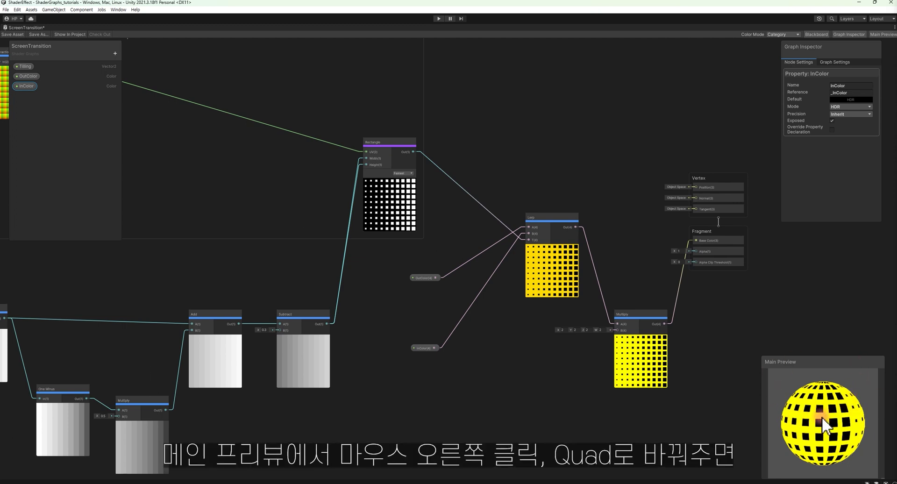
Switch the Main Preview to a Quad mesh and tidy the Lerp and Multiply nodes
right_click(819, 416)
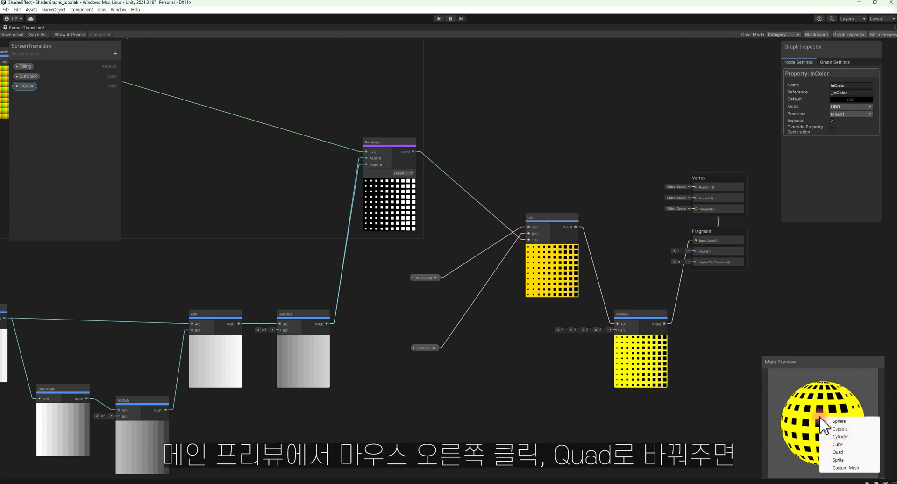
left_click(831, 452)
left_click_drag(804, 425, 839, 438)
middle_click_drag(630, 313, 668, 246)
left_click(669, 244)
left_click(580, 148)
left_click_drag(580, 149, 561, 151)
left_click_drag(663, 238, 645, 248)
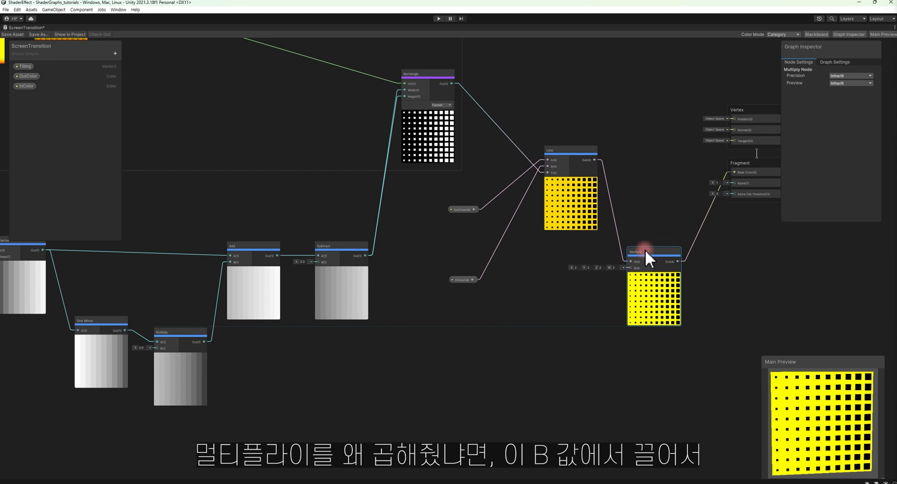
left_click(632, 267)
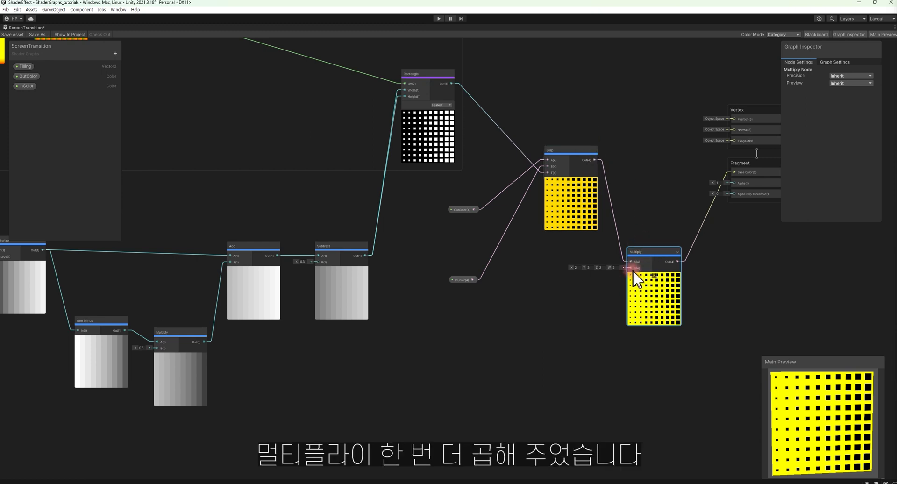
Add a Sample Texture 2D node feeding the Multiply's B input
left_click_drag(633, 272, 573, 340)
type("sm")
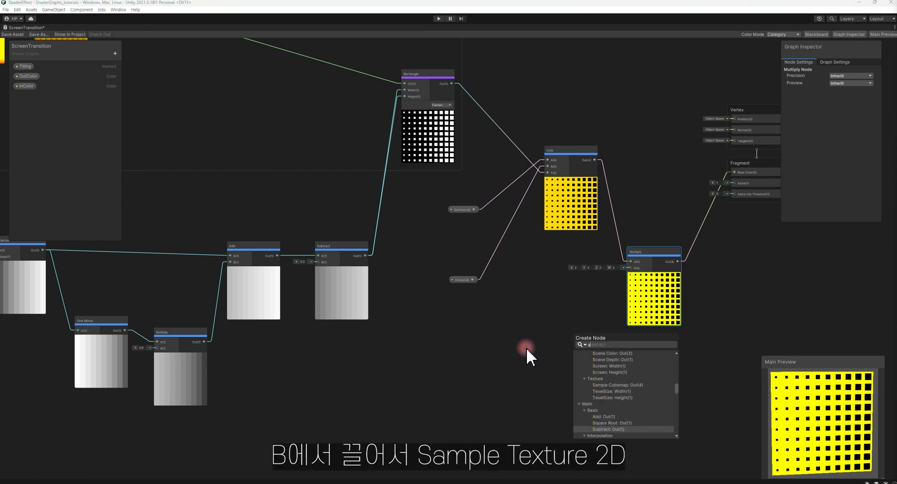
key("BackSpace")
type("amp")
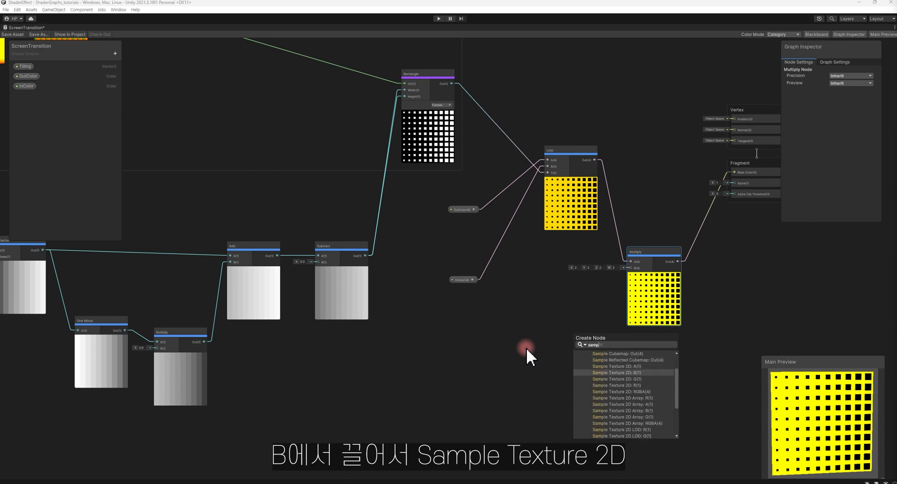
key("Return")
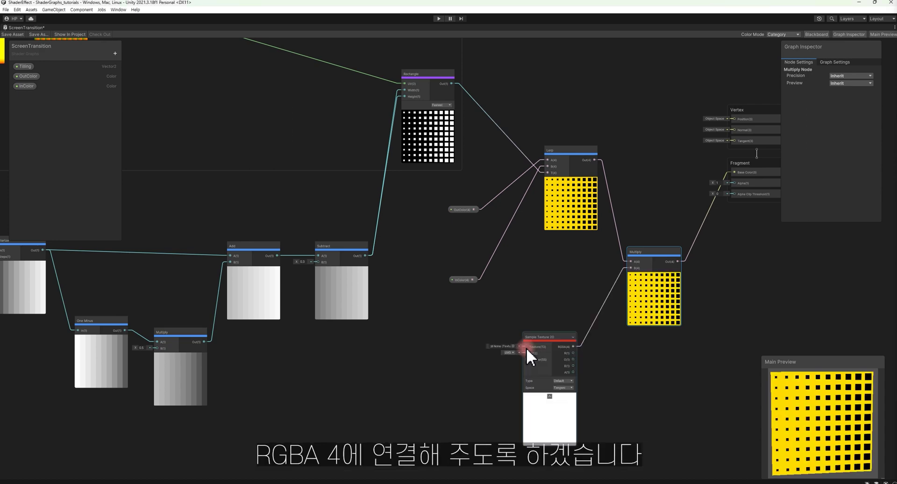
Feed the sampler from a Texture 2D Asset node converted into a property named MainTex
scroll(483, 375, "up", 3)
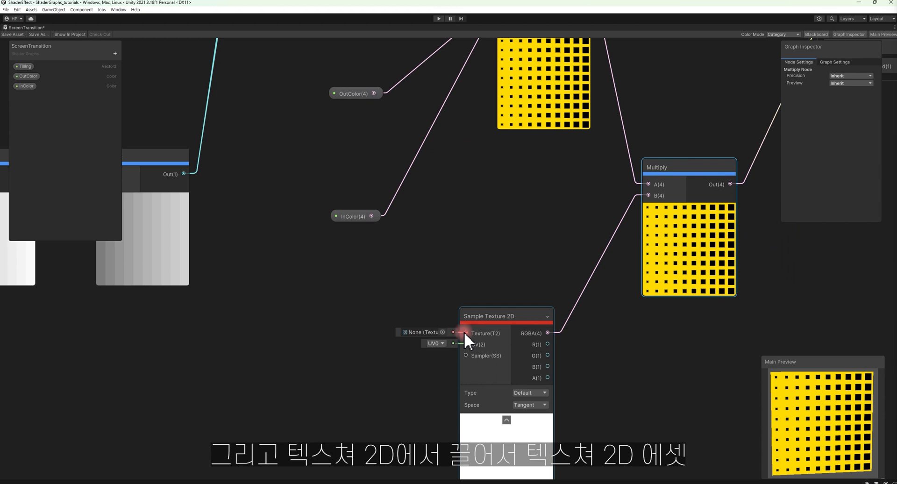
left_click_drag(471, 336, 385, 290)
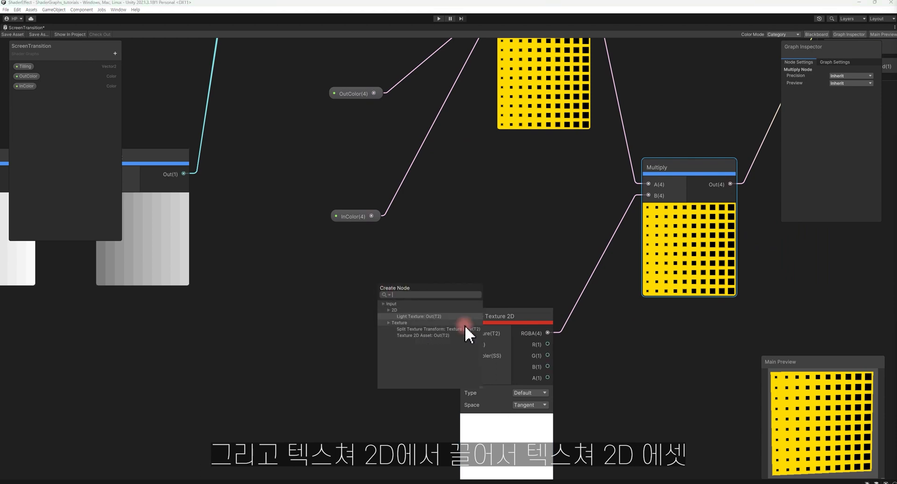
left_click(442, 336)
scroll(397, 289, "down", 3)
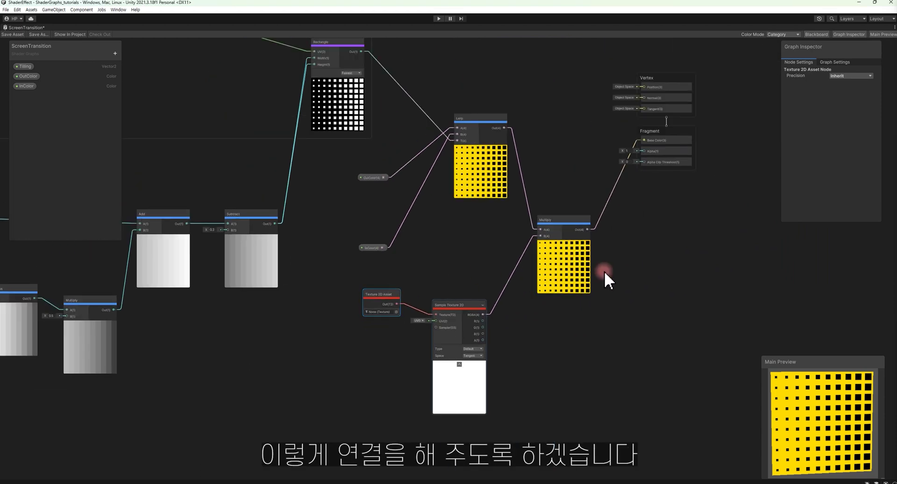
scroll(585, 385, "down", 1)
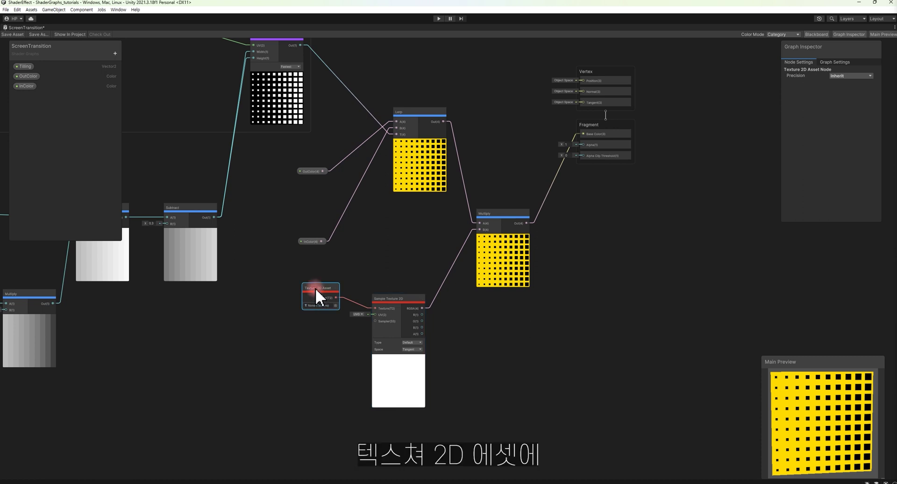
right_click(315, 288)
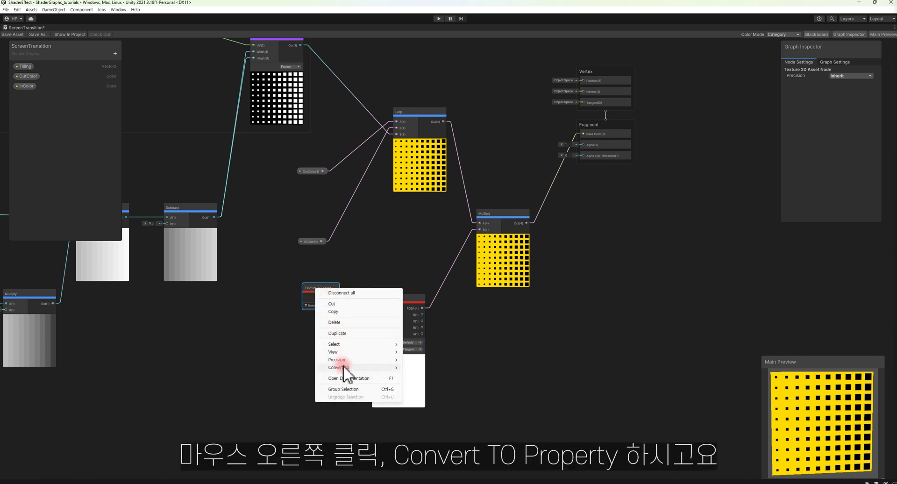
mouse_move(345, 367)
left_click(428, 384)
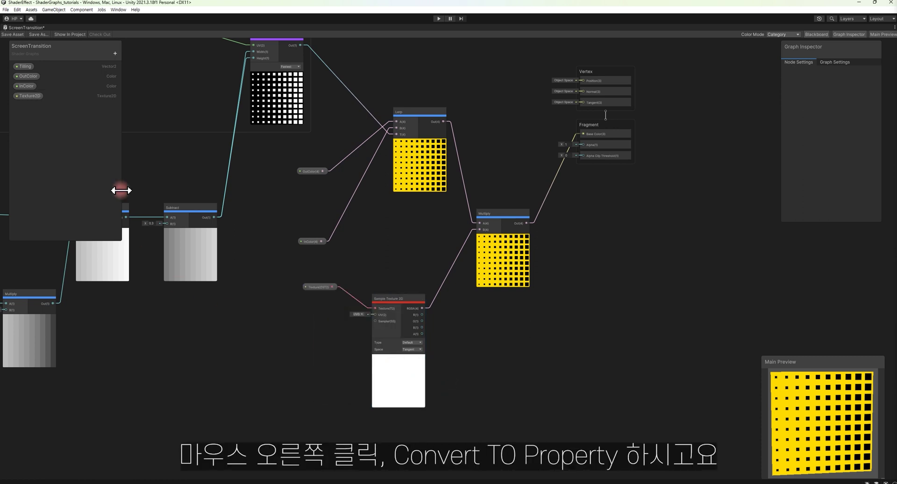
double_click(30, 98)
type("MainTex")
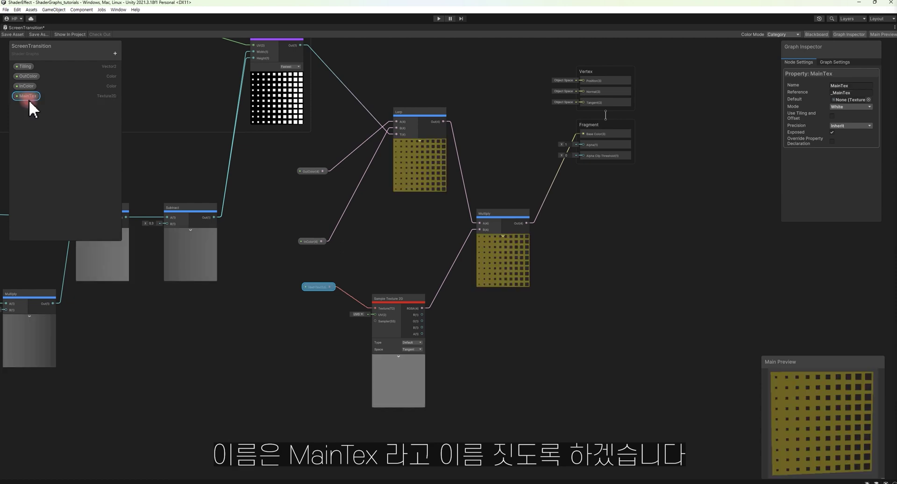
key("Return")
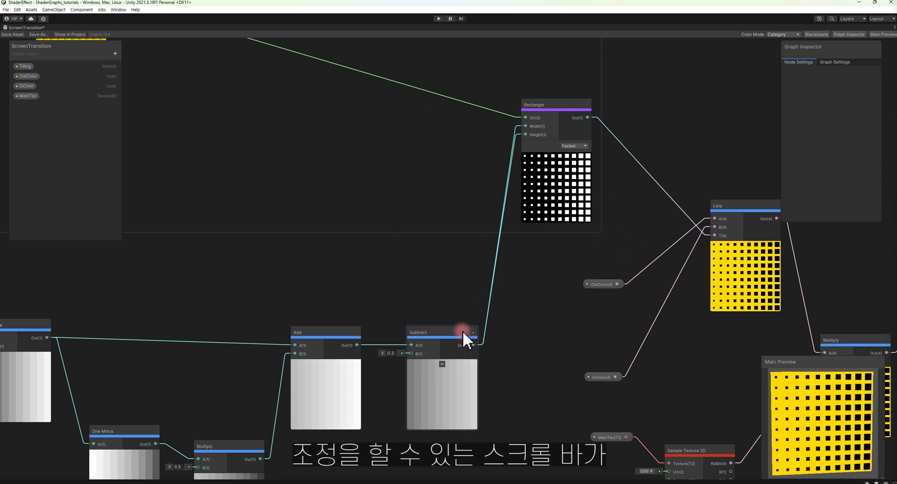
Make room and insert a Multiply node between the Add output and Subtract A
left_click_drag(465, 335, 506, 336)
mouse_move(351, 333)
left_mouse_down()
mouse_move(340, 343)
mouse_move(337, 332)
left_mouse_up()
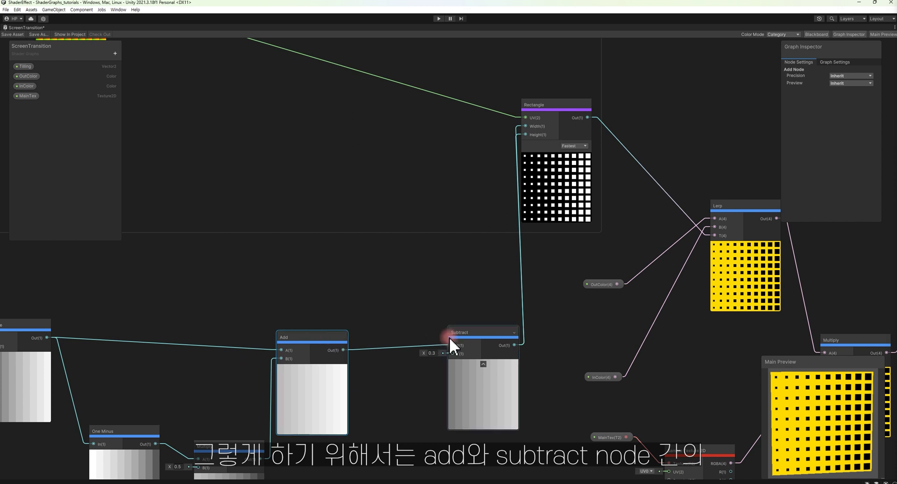
left_click(478, 335)
left_click_drag(481, 335, 490, 343)
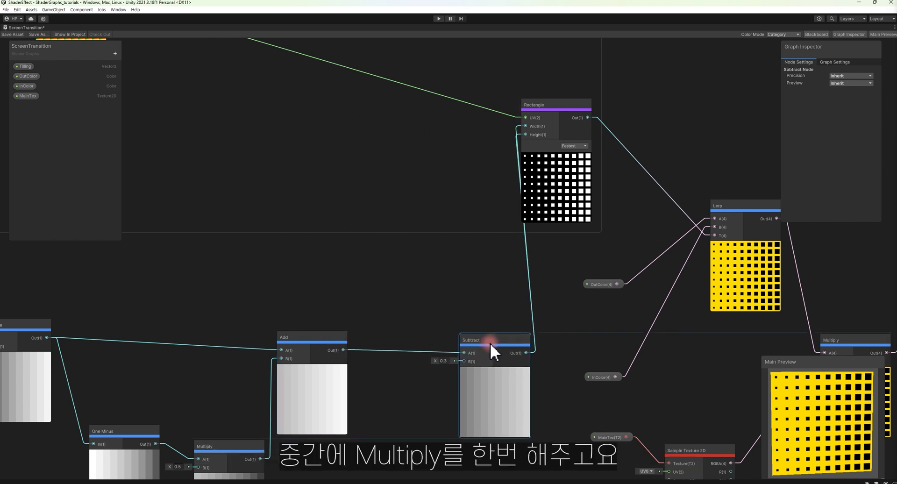
left_click_drag(369, 317, 369, 316)
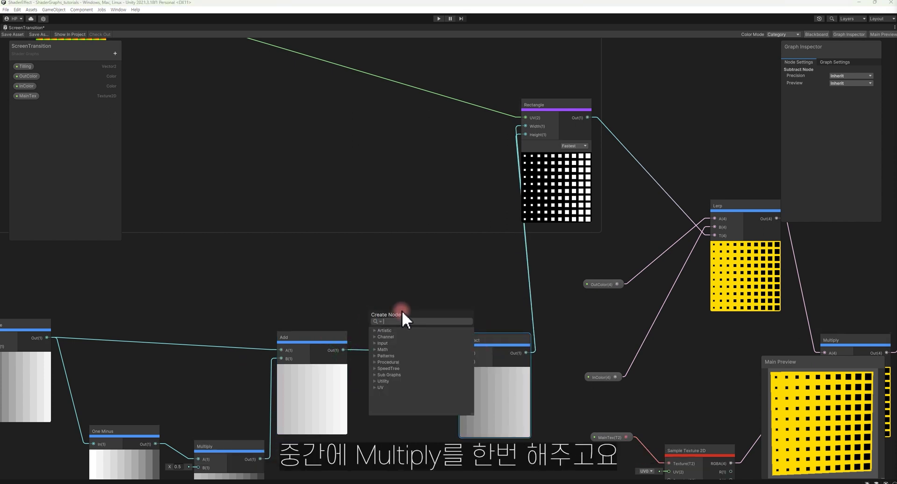
type("multi")
key("Return")
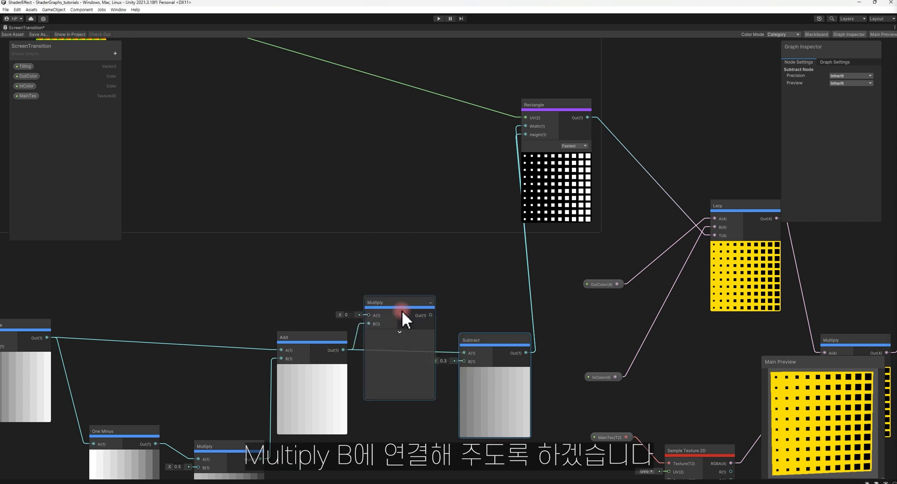
left_click_drag(433, 386, 464, 353)
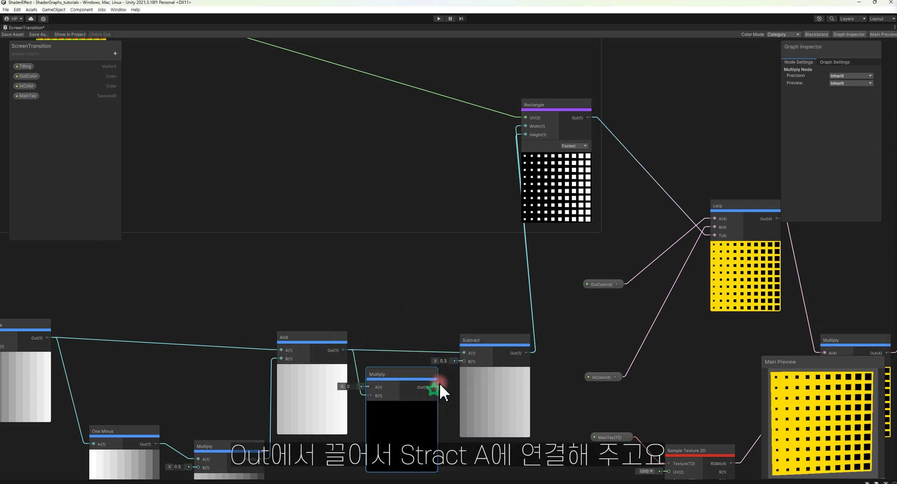
left_click_drag(410, 375, 417, 303)
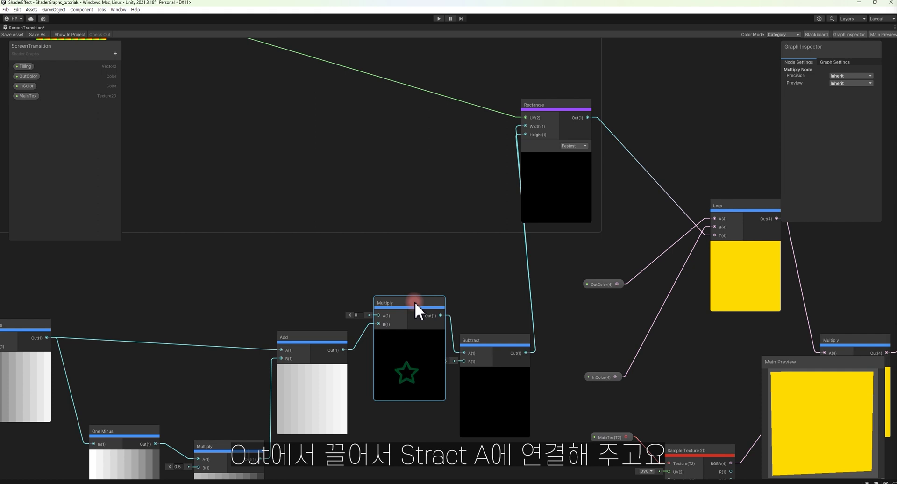
type("1")
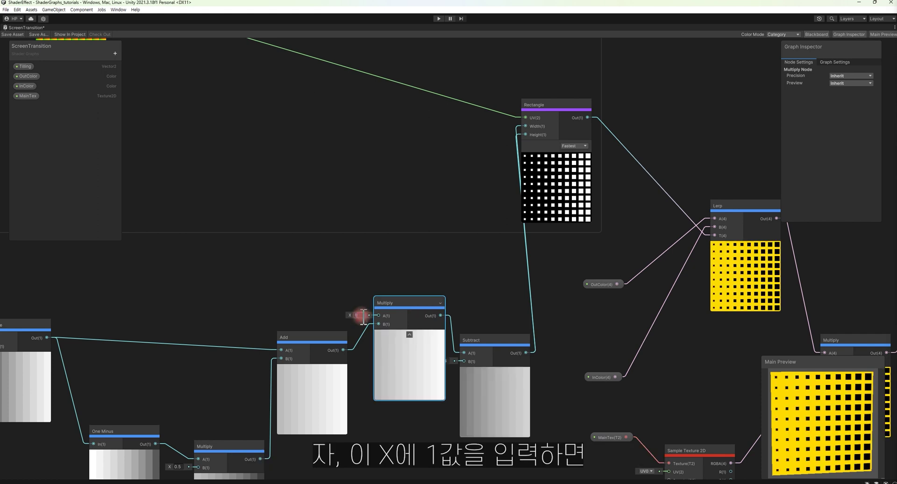
Try Multiply A values of 0, 2, 16 and 0.5, then settle on 1
double_click(360, 315)
type("0")
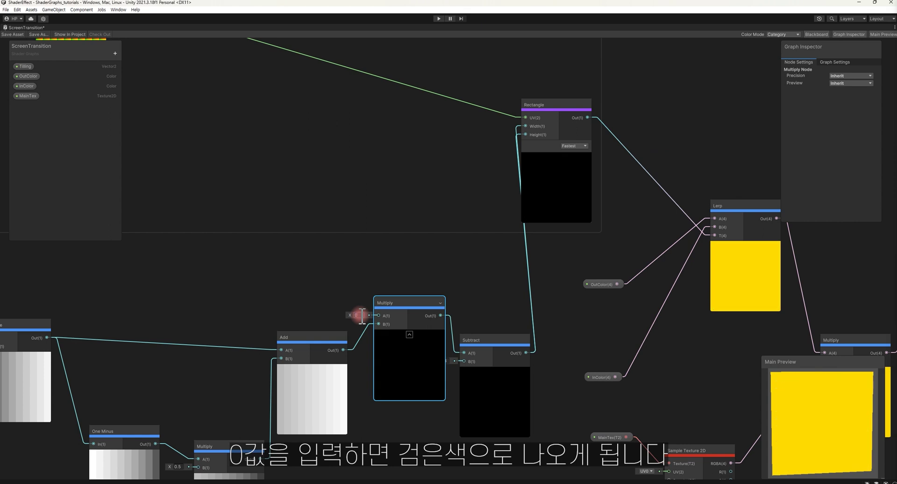
left_click(352, 318)
double_click(360, 315)
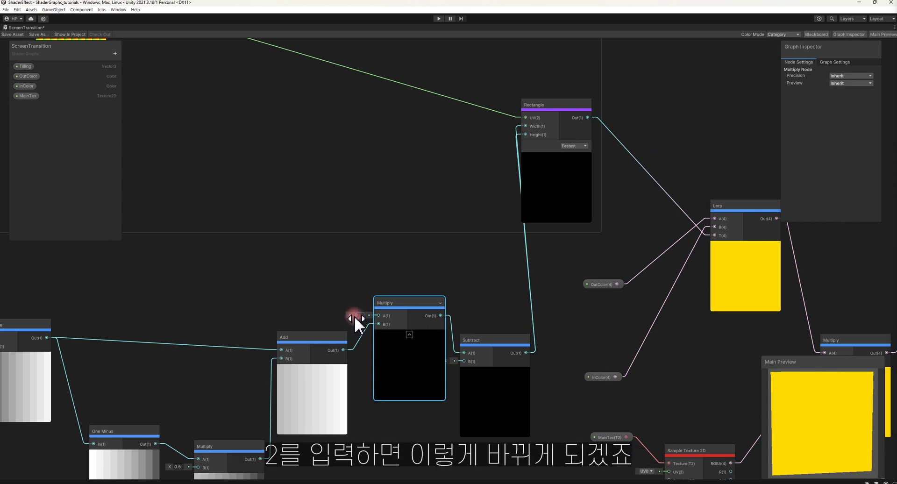
type("2")
double_click(360, 316)
type("16")
mouse_move(355, 318)
left_mouse_down()
mouse_move(340, 314)
mouse_move(359, 313)
left_mouse_up()
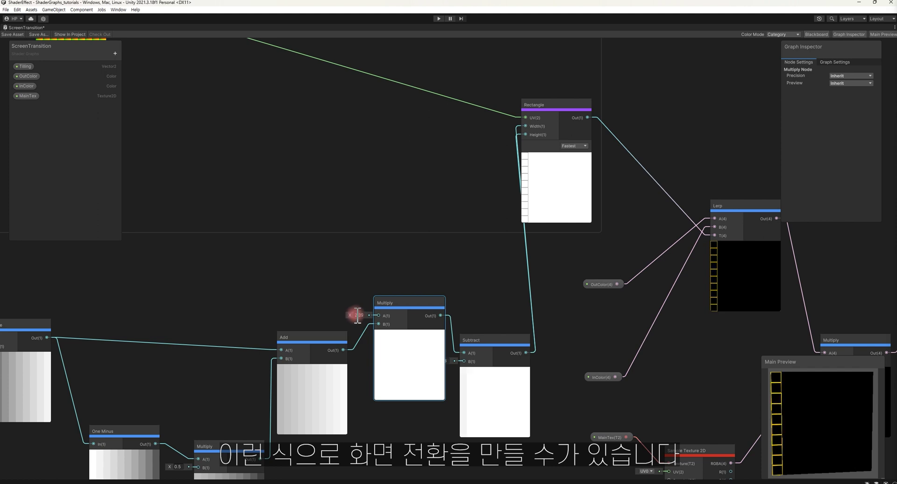
left_click_drag(359, 313, 356, 313)
type("1")
left_click(363, 348)
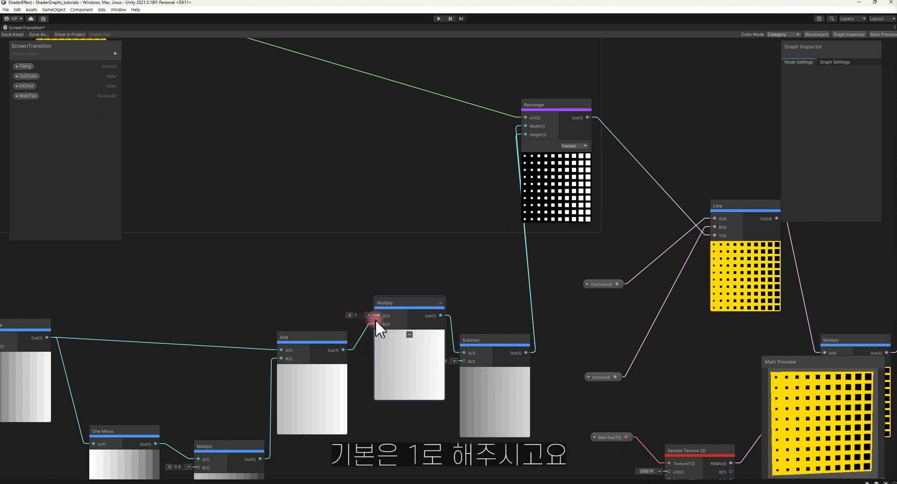
Add a Float node feeding the Multiply's A input
left_click_drag(378, 315, 321, 274)
type("floa")
key("Return")
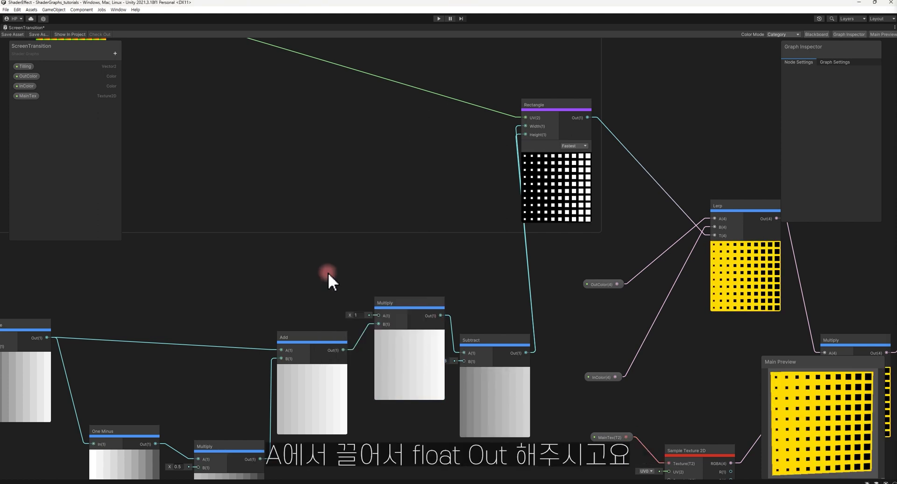
Set the Float to 1 and convert it into a property named Scroll
type("1")
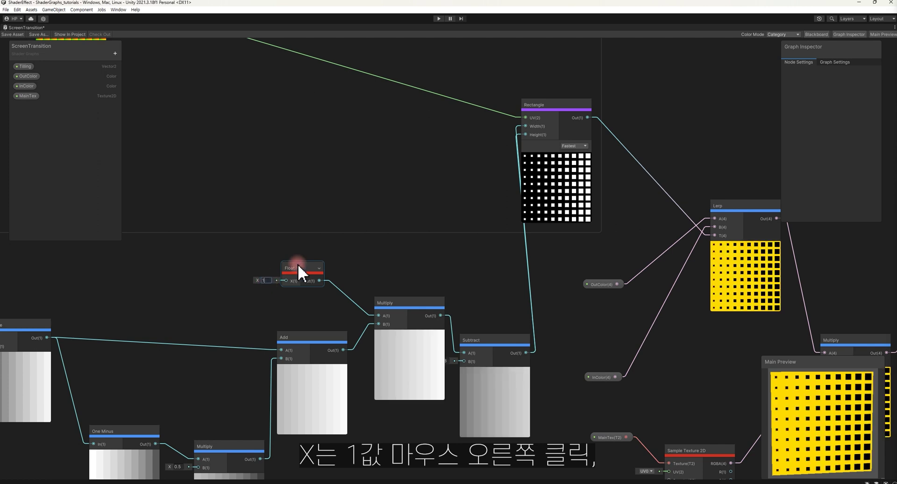
right_click(298, 265)
left_click(351, 345)
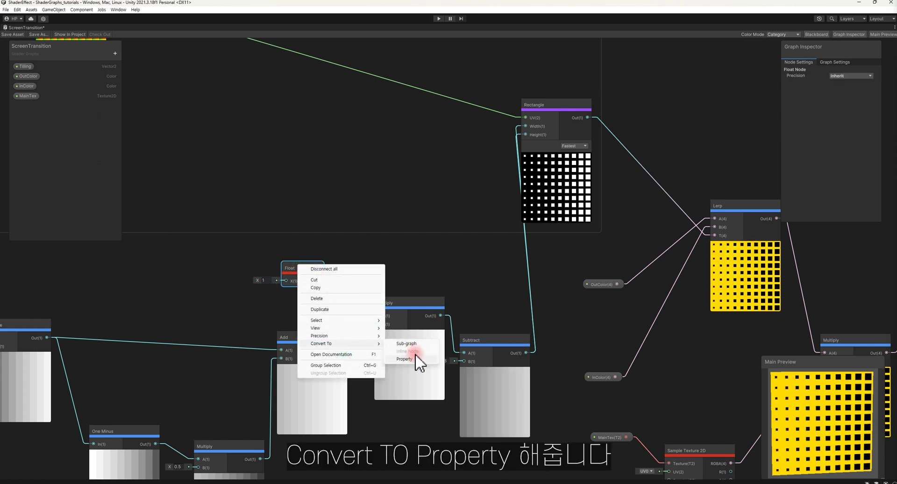
left_click(415, 354)
left_click(24, 106)
double_click(24, 106)
type("Scrol")
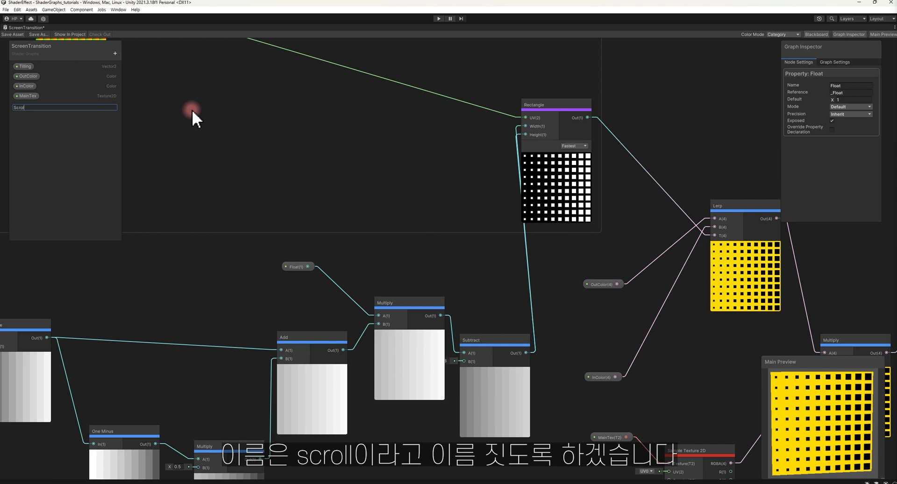
type("l")
key("Return")
Add a Float node feeding Fragment Alpha and adjust its value
middle_click_drag(657, 314, 388, 210)
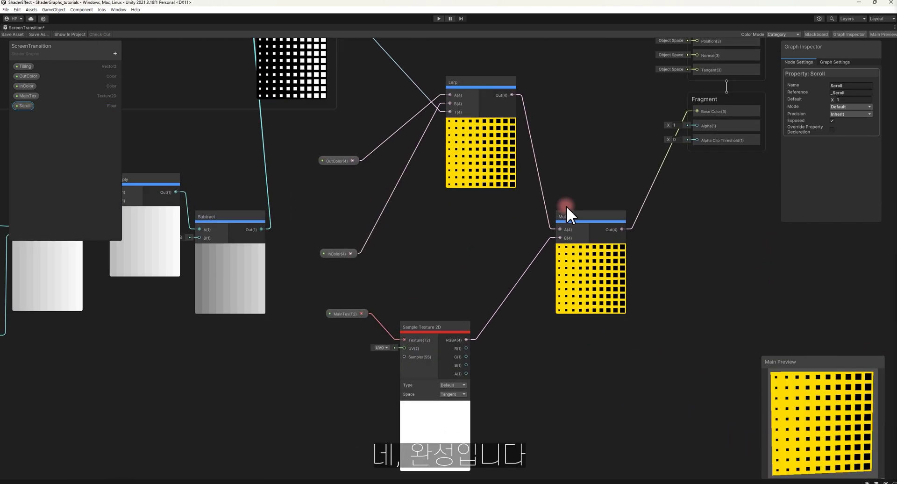
middle_click_drag(566, 206, 389, 218)
left_click_drag(518, 137, 490, 385)
type("float")
key("Return")
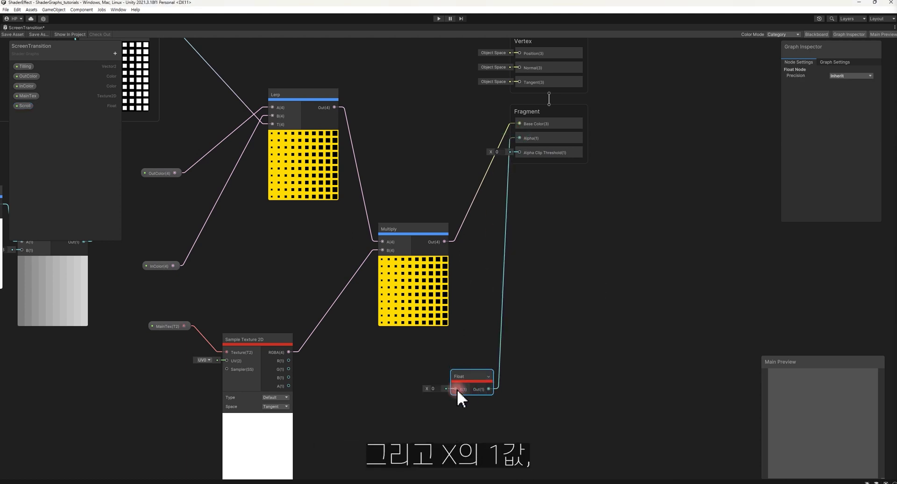
left_click_drag(425, 390, 416, 393)
left_click(434, 389)
type("0")
type("1")
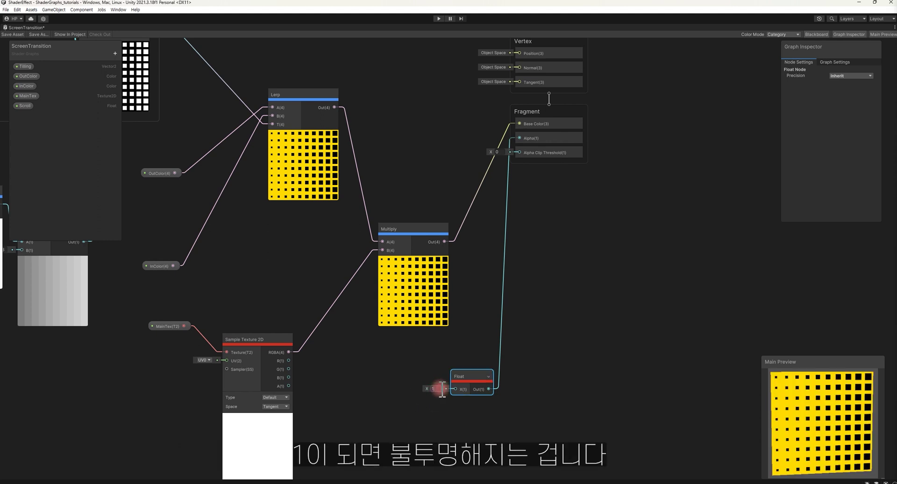
left_click_drag(465, 375, 444, 374)
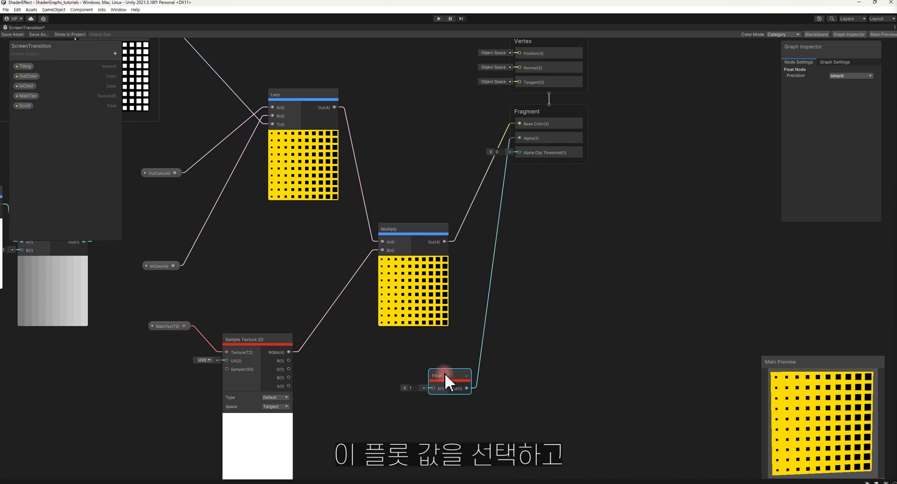
Convert the alpha Float into a property named Alpha and save the shader graph
right_click(444, 373)
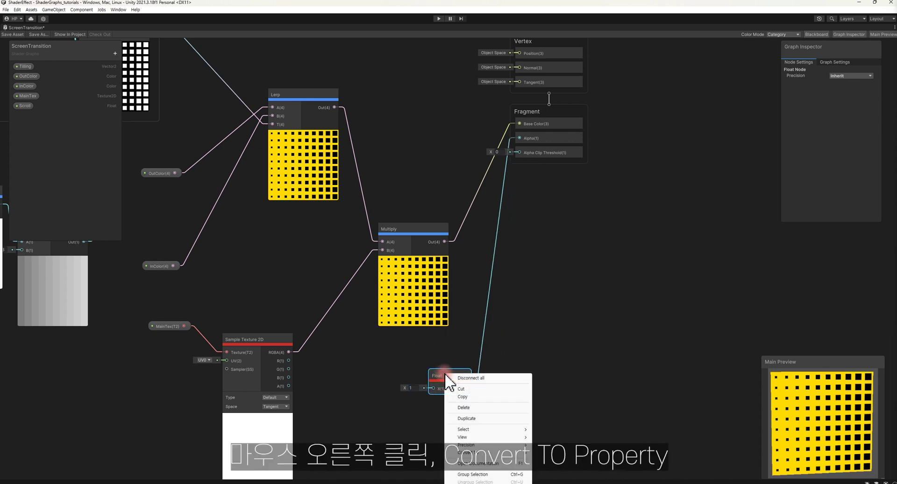
mouse_move(513, 454)
left_click(552, 468)
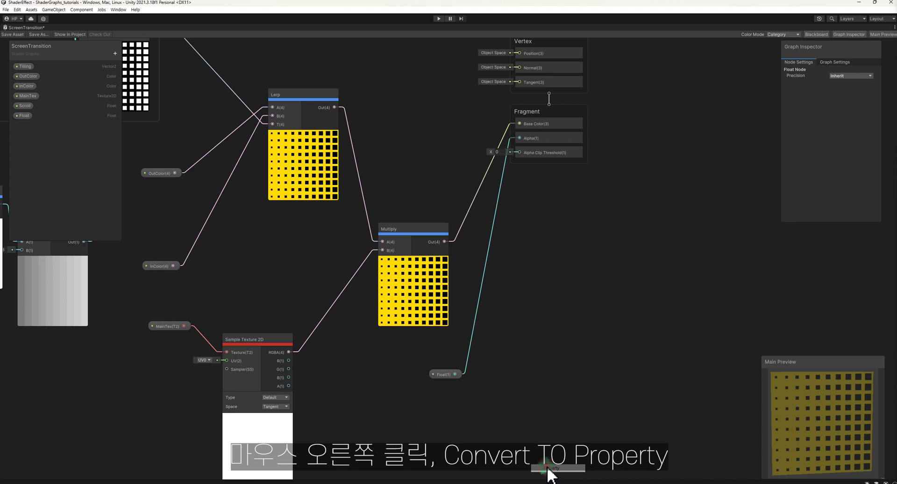
double_click(22, 117)
type("Alpha")
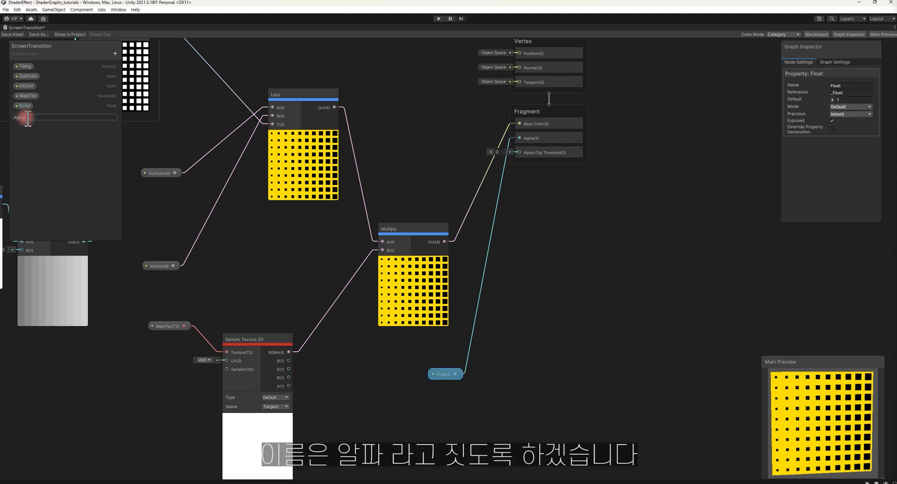
key("Return")
left_click(12, 34)
key("shift+space")
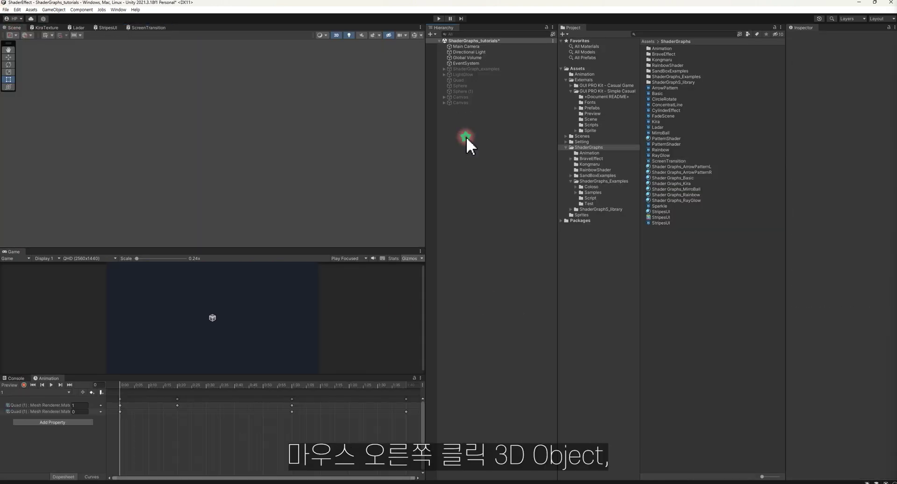
Create a Quad from the Hierarchy's 3D Object menu and set its Scale X to 20
right_click(466, 136)
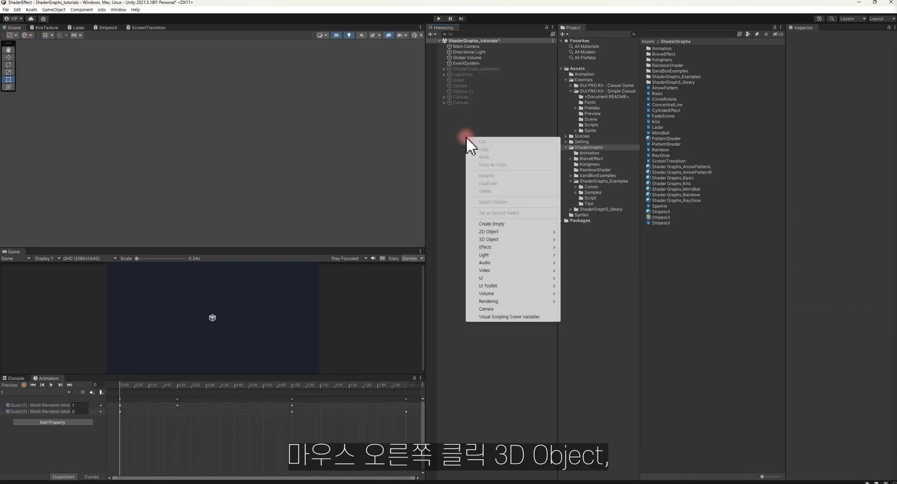
mouse_move(509, 239)
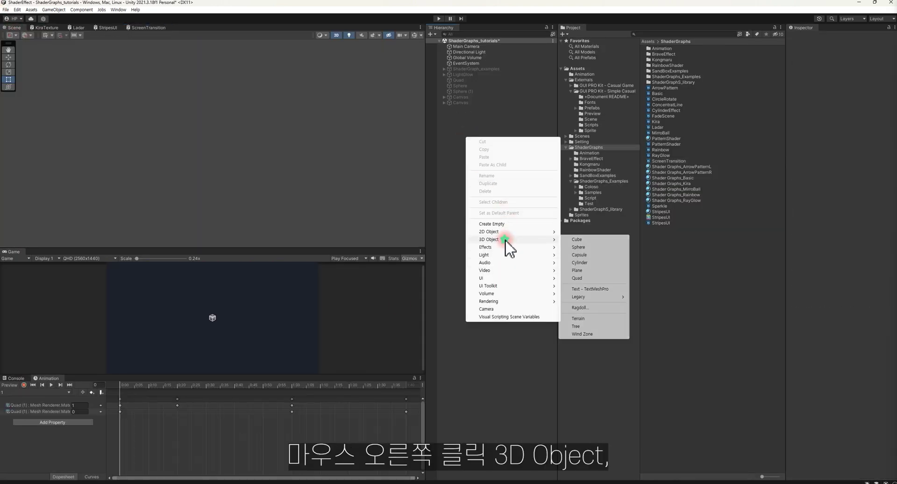
left_click(588, 278)
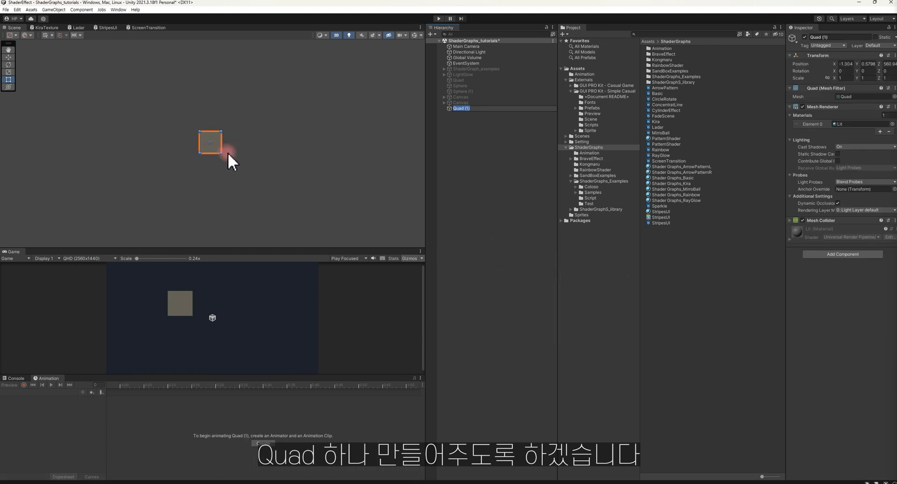
left_click(845, 78)
type("20")
key("Tab")
type("20")
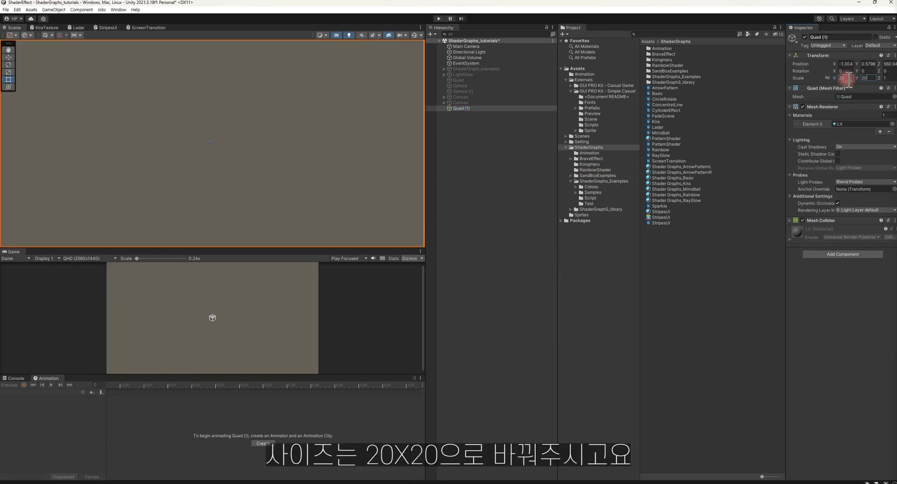
Create a material from the ScreenTransition shader graph and name it ScreenTransition
left_click(667, 161)
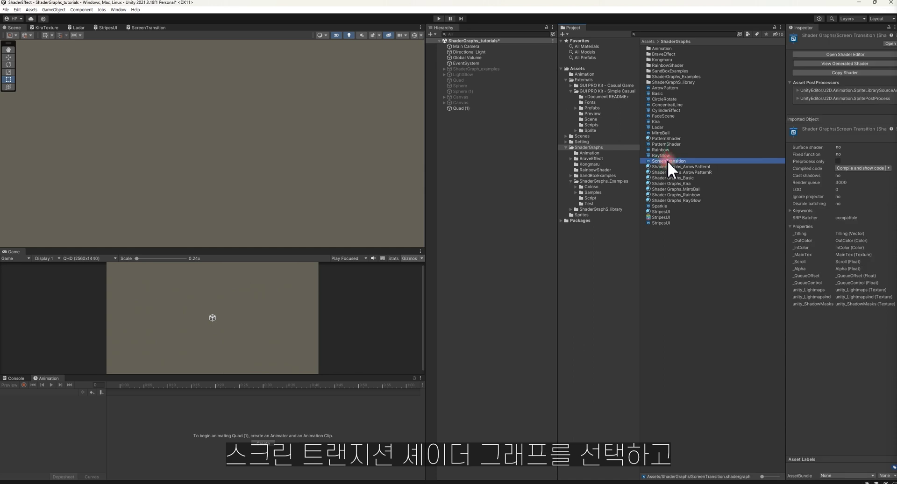
right_click(667, 161)
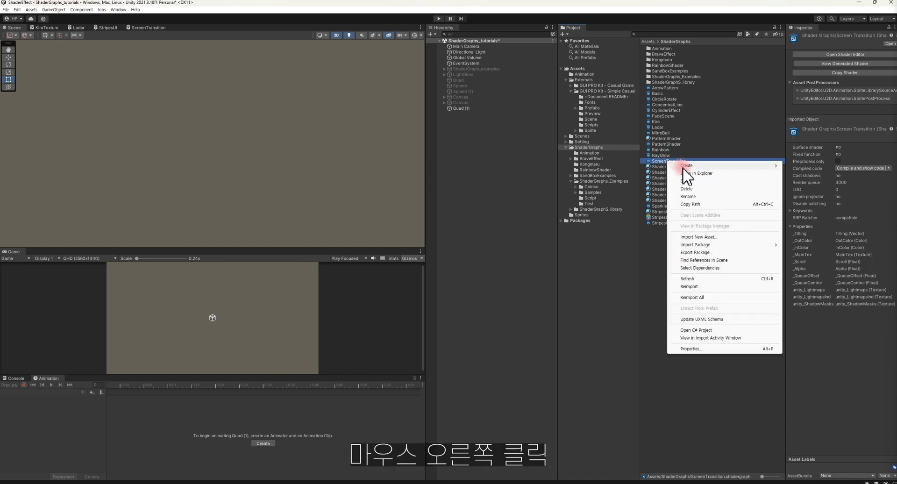
mouse_move(683, 167)
left_click(800, 325)
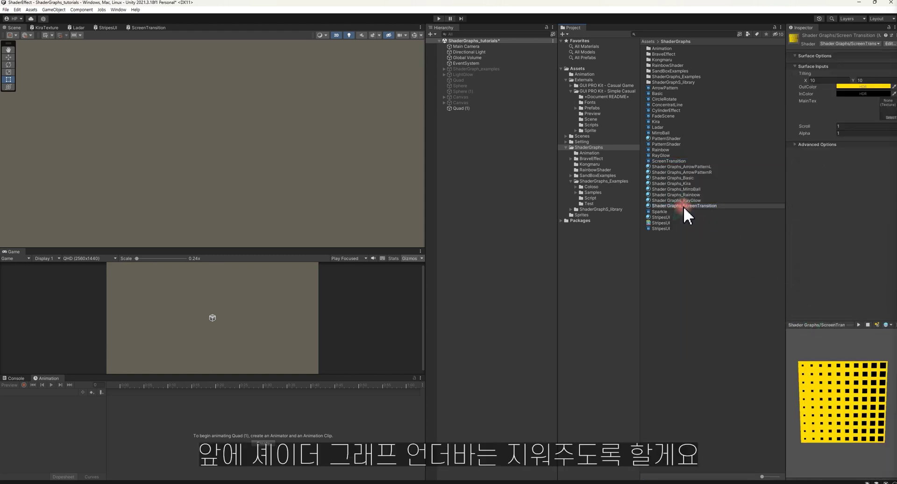
key("BackSpace")
left_click(632, 208)
Select only the ScreenTransition material and drag it toward Quad (1) in the Hierarchy
left_click(659, 167)
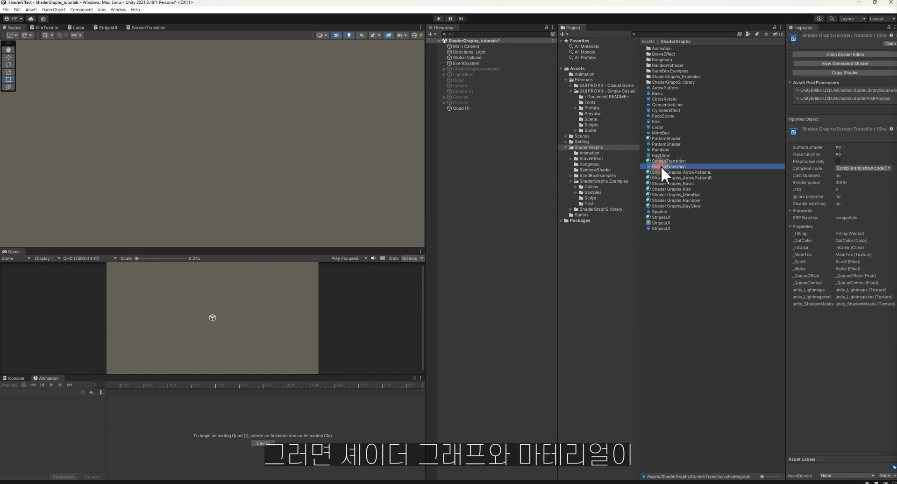
left_click(663, 161, "ctrl")
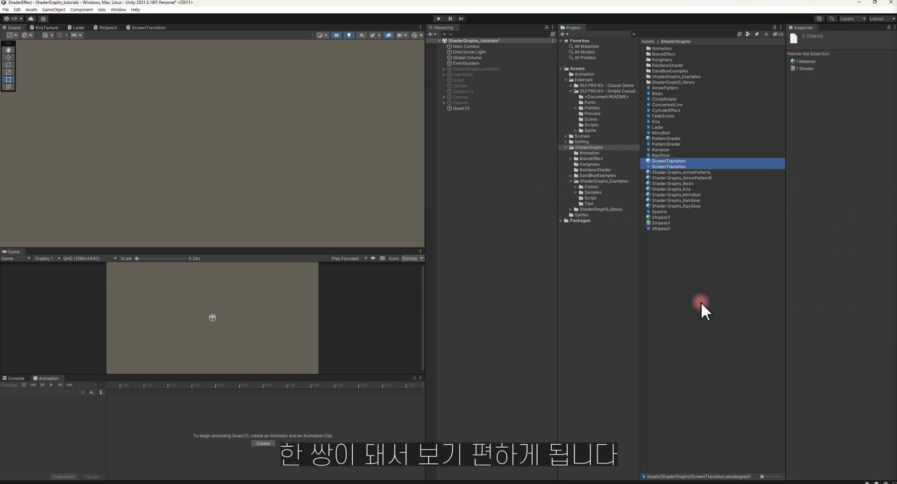
left_click(663, 161)
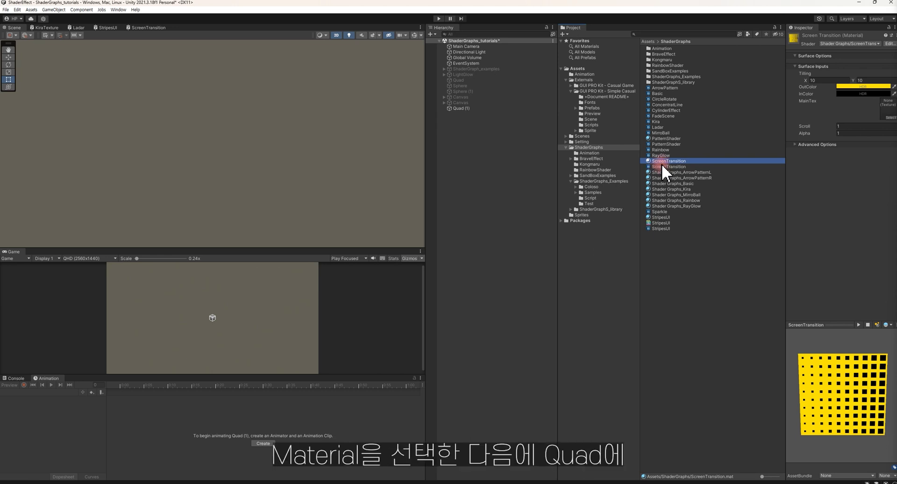
left_click_drag(661, 163, 461, 108)
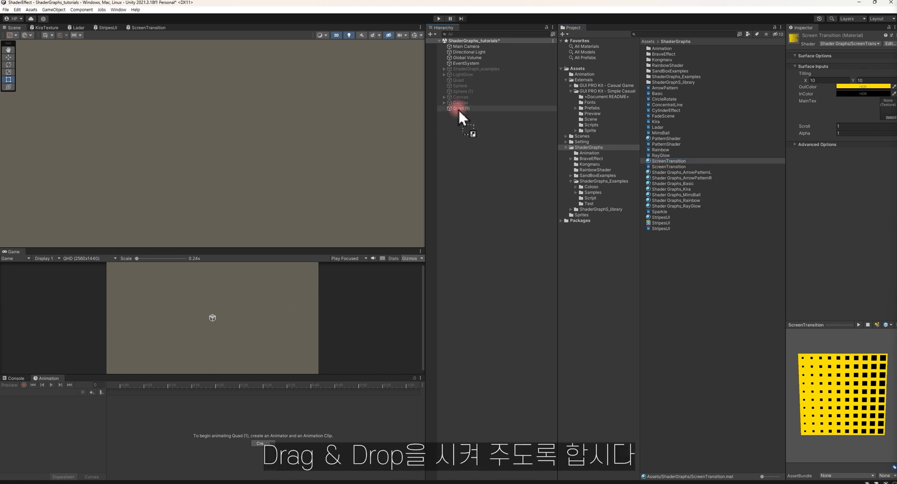
Drop the ScreenTransition material on Quad (1) and drag its Scroll value to test the pattern
left_click_drag(459, 111, 458, 112)
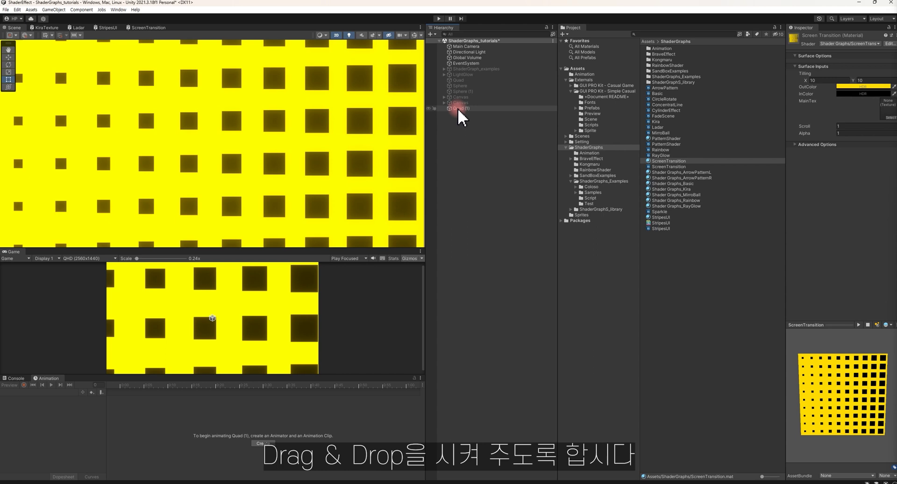
left_click(460, 111)
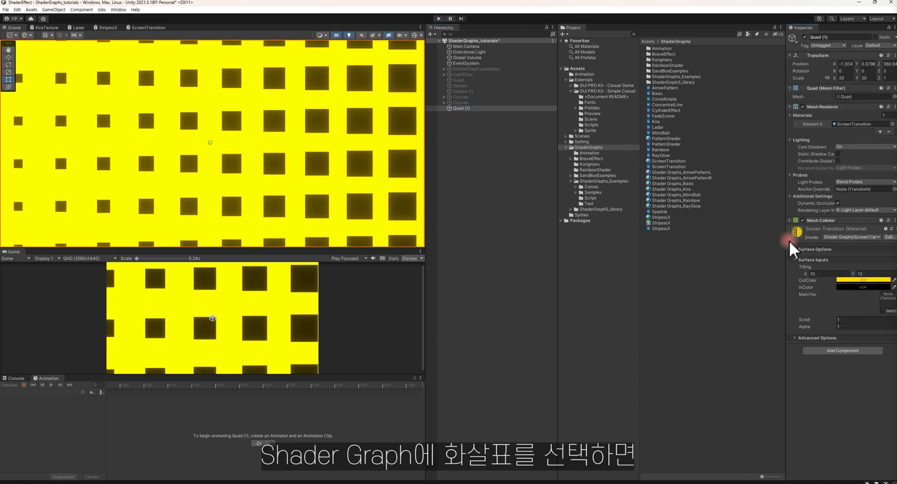
left_click(836, 320)
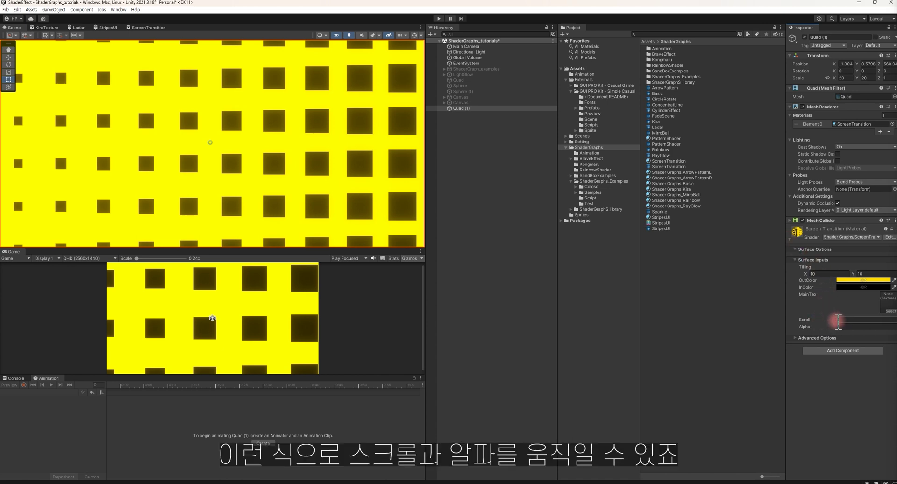
left_click_drag(799, 317, 839, 322)
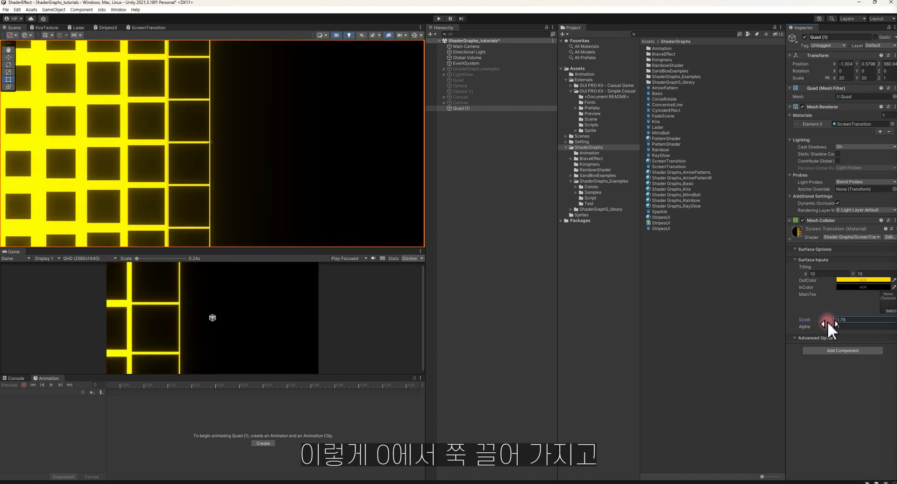
mouse_move(840, 320)
left_mouse_down()
mouse_move(813, 322)
mouse_move(839, 289)
left_mouse_up()
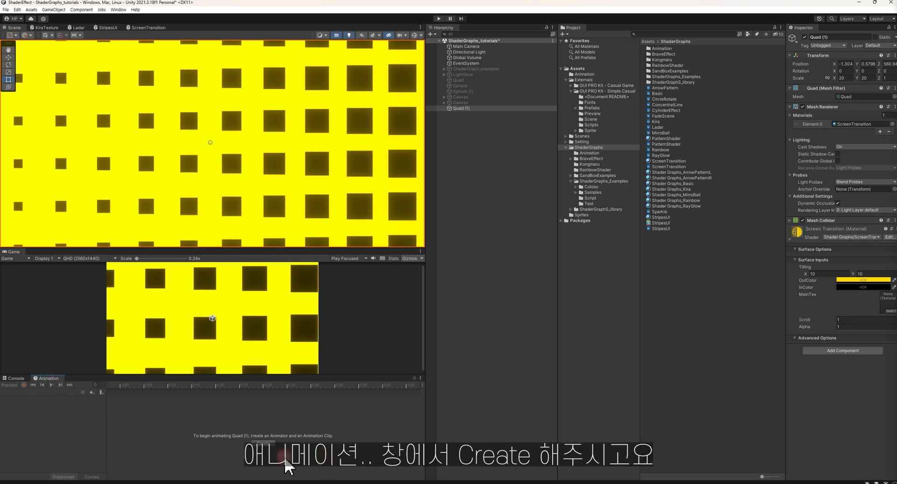
left_click(271, 443)
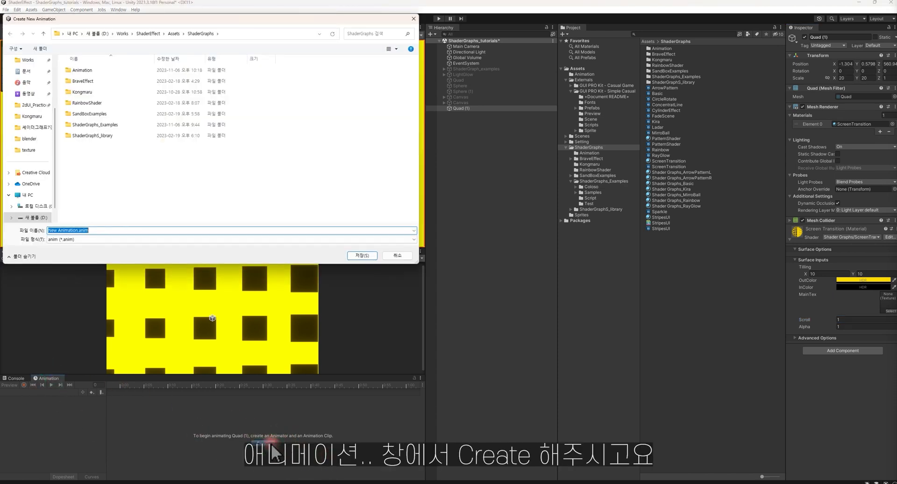
Save the new ScreenTransition animation clip and enable keyframe recording
left_click(103, 230)
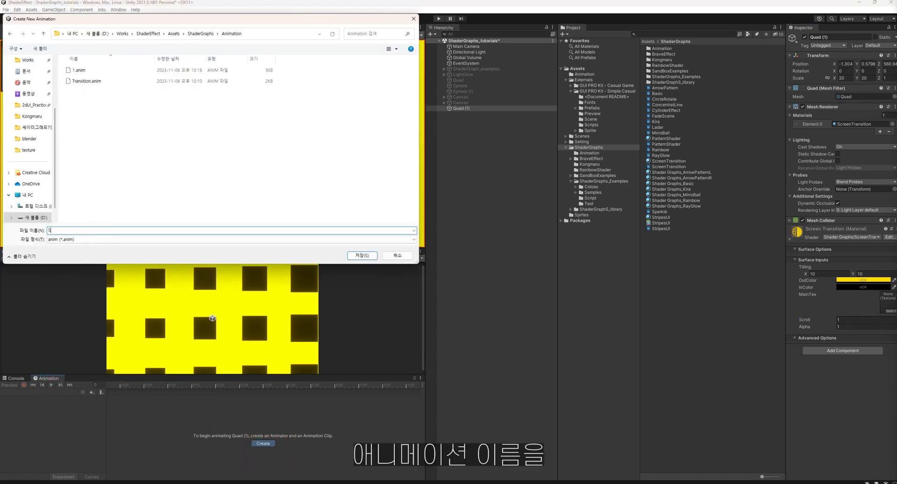
type("creenTrasition")
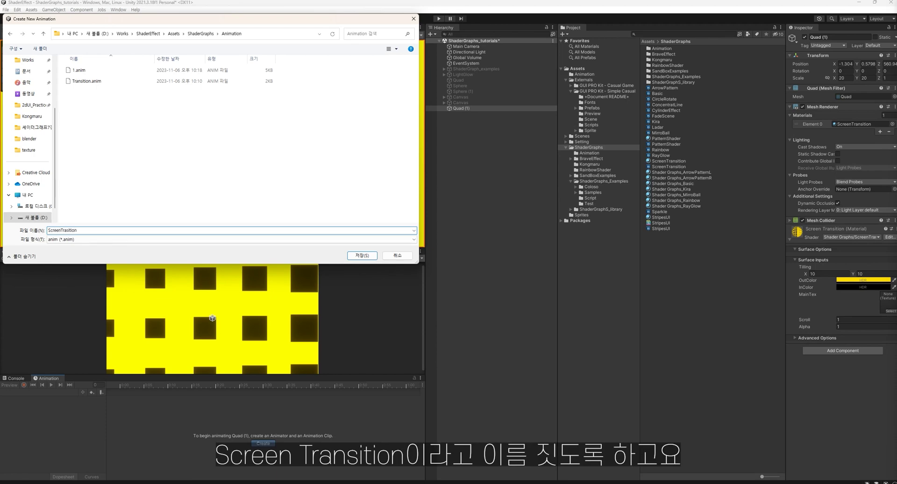
key("Return")
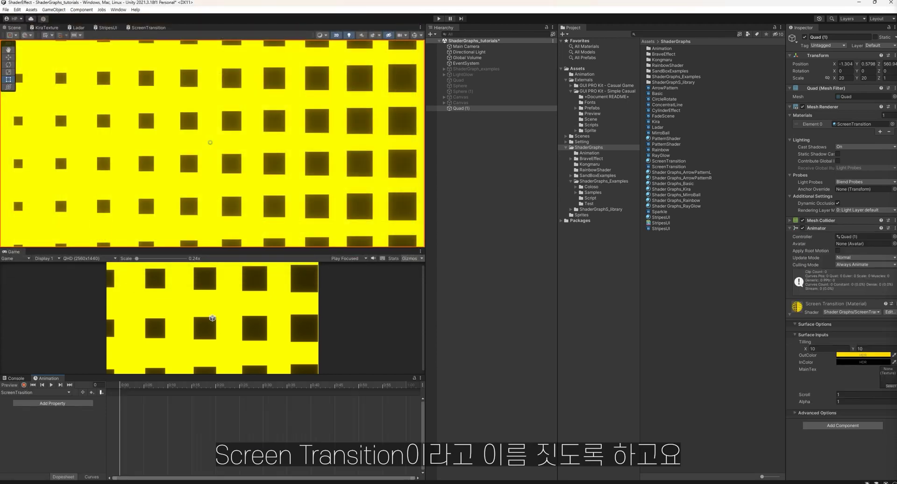
left_click(24, 386)
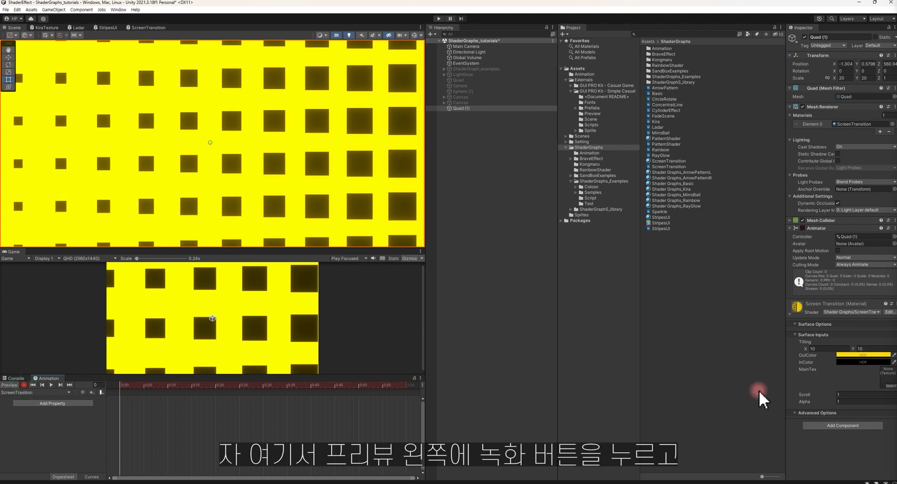
Key Scroll values at frame 0 and the one-second mark, then preview the result
left_click_drag(830, 400, 825, 400)
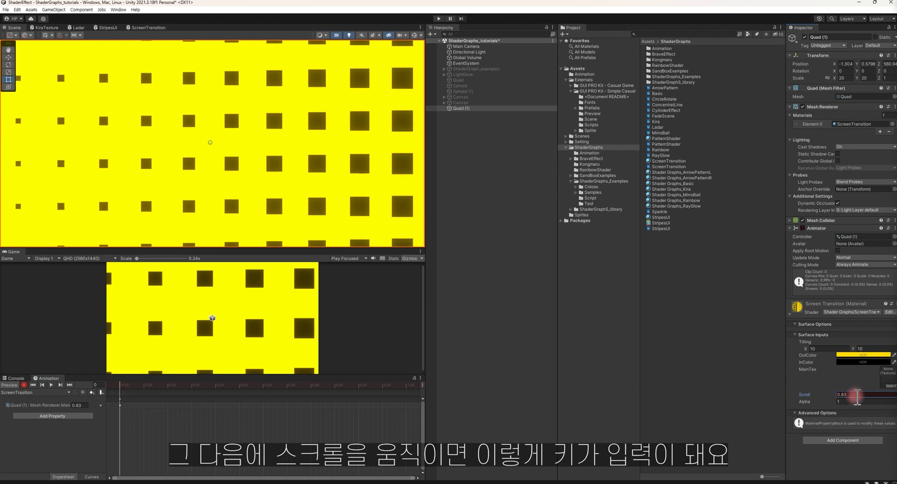
left_click(855, 395)
type("3")
left_click_drag(122, 386, 409, 387)
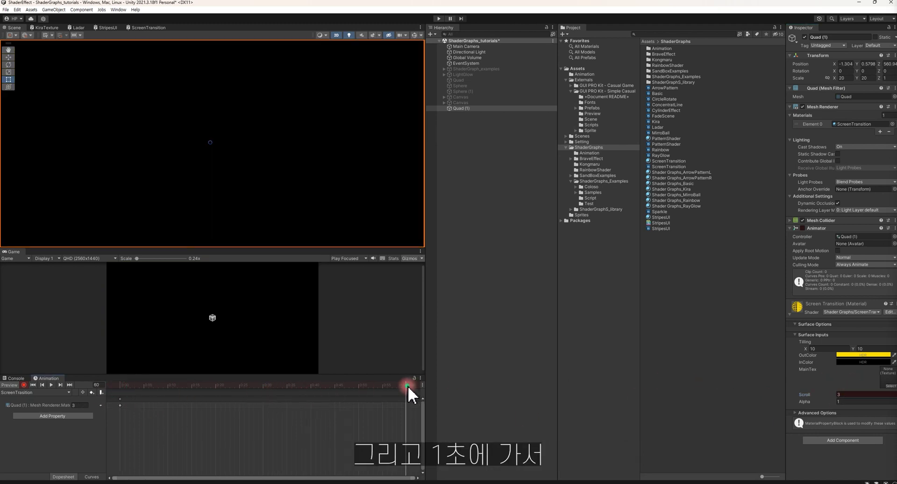
left_click(846, 394)
type("0")
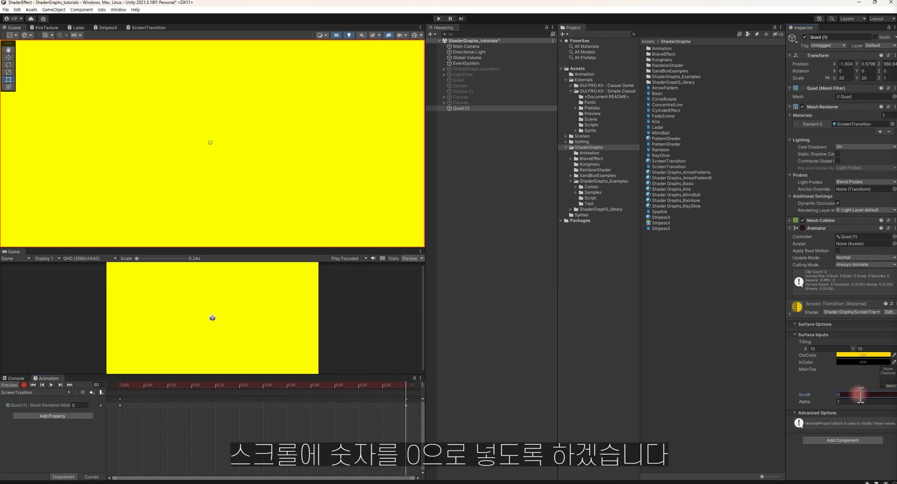
left_click_drag(400, 384, 119, 401)
key("space")
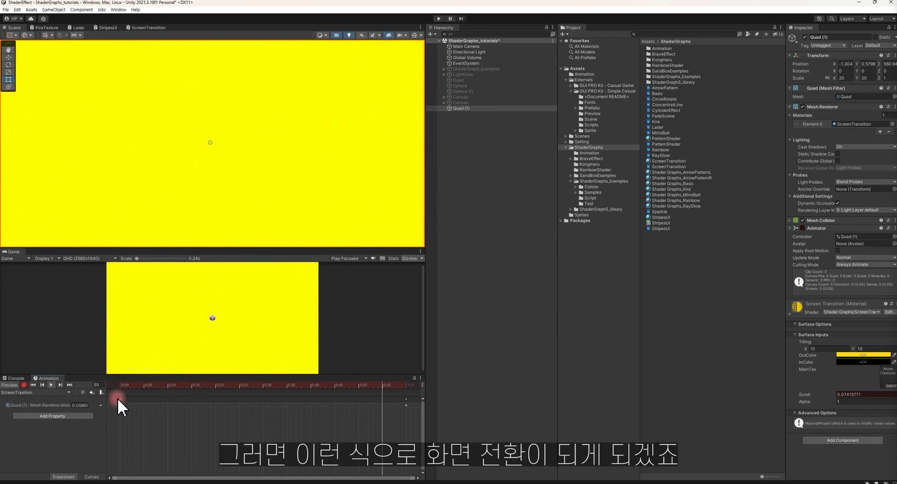
Re-key Scroll to 0 at frame 0 and 3 at one second, then play the preview
left_click(854, 394)
type("0")
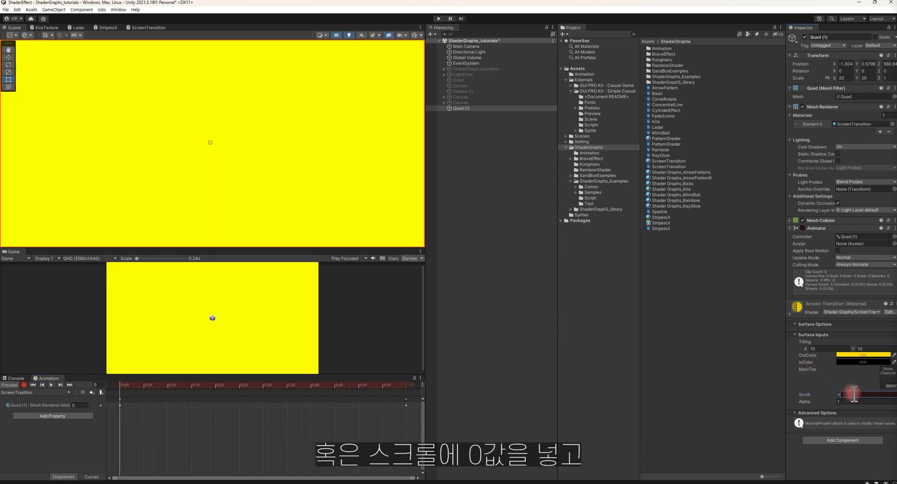
left_click(403, 385)
left_click(859, 394)
type("3")
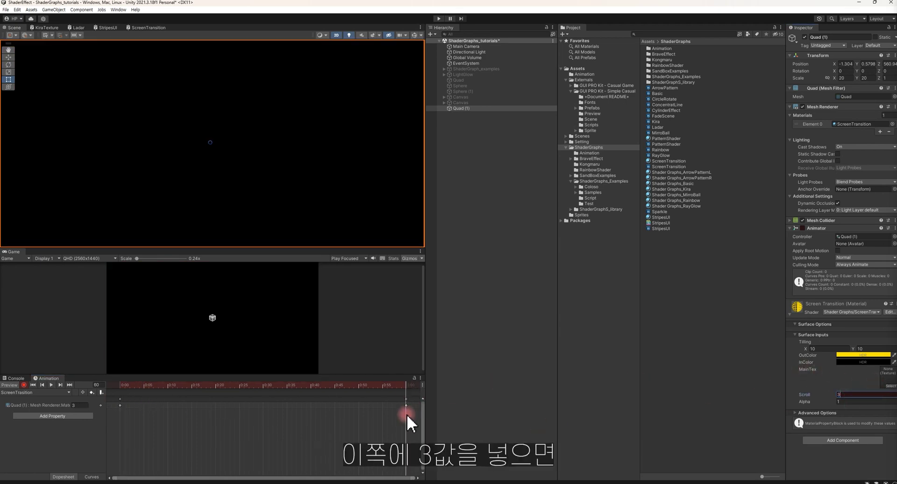
key("space")
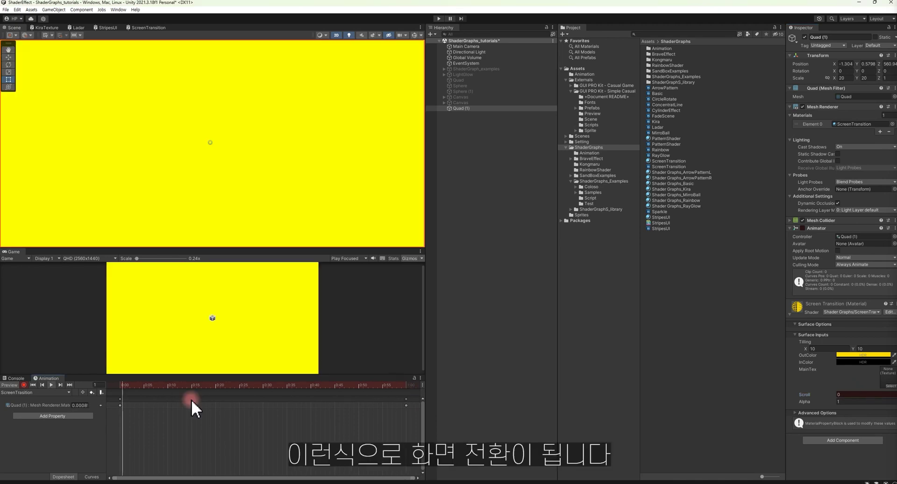
scroll(192, 399, "down", 1)
Key Alpha at 1 at the one-second mark and 0 at 1:30
left_click(337, 385)
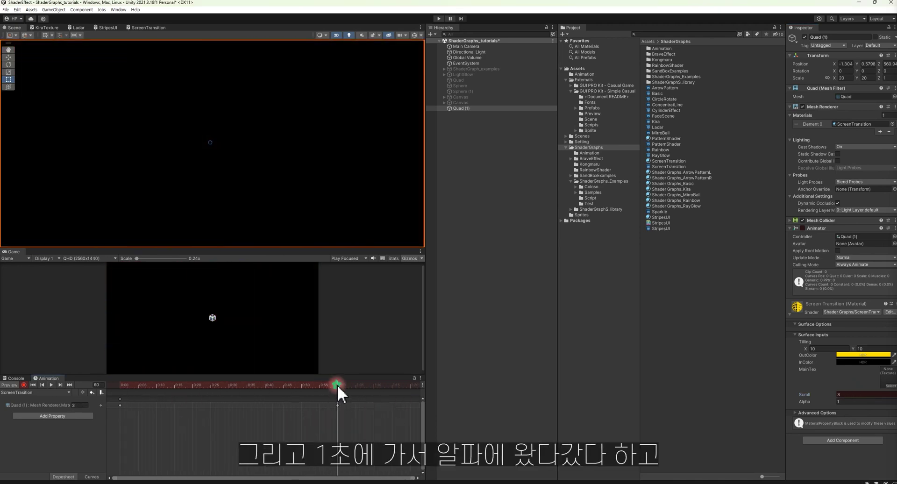
left_click(840, 401)
left_click_drag(834, 403, 851, 404)
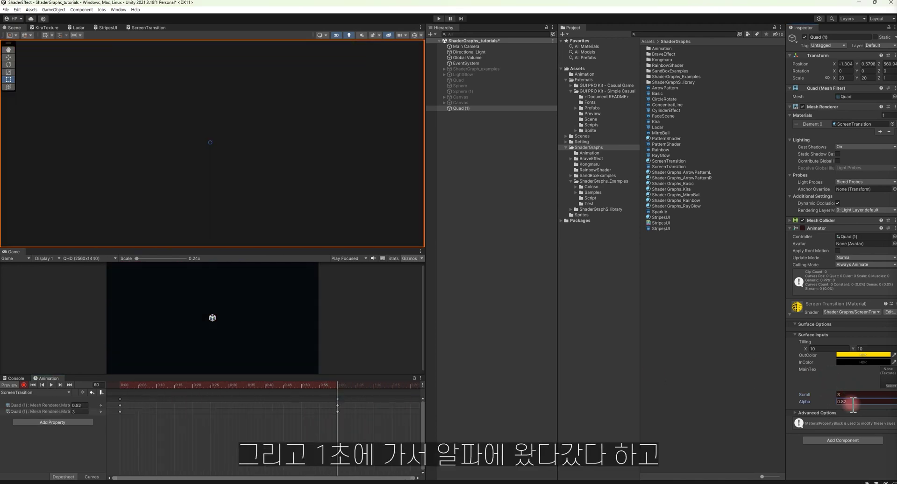
type("1")
left_click(293, 391)
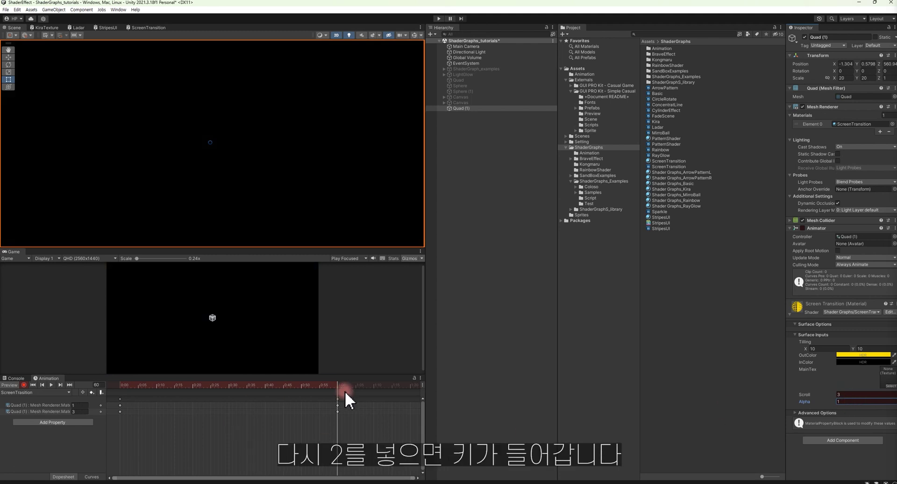
scroll(340, 411, "down", 2)
left_click_drag(347, 386, 353, 386)
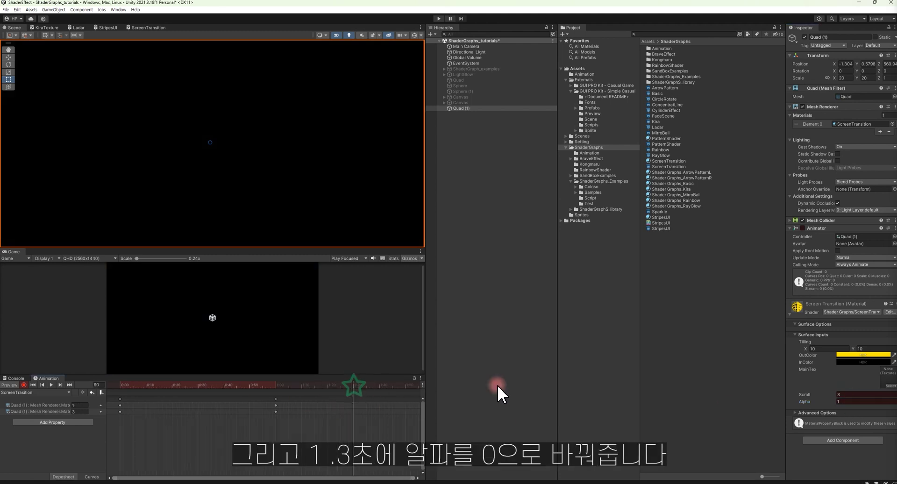
type("0")
left_click(564, 400)
Scrub back and play the finished Scroll and Alpha transition
left_click_drag(332, 385, 81, 417)
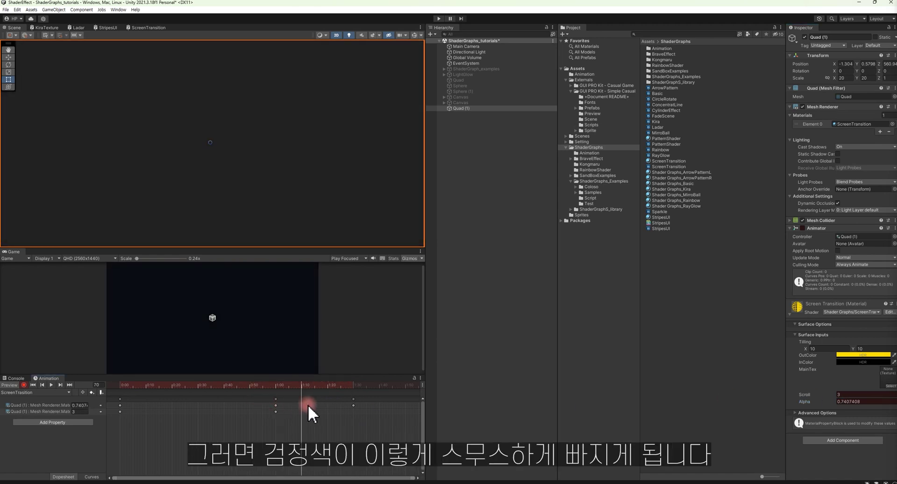
left_click(52, 385)
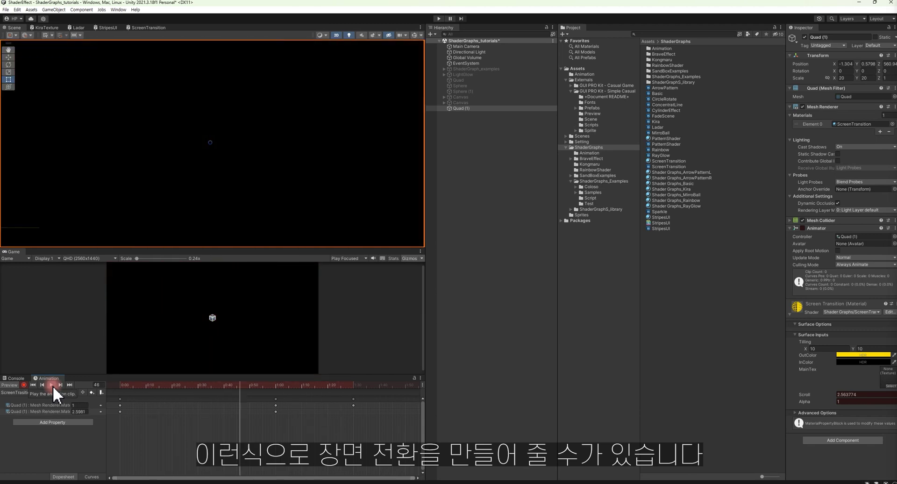
left_click(669, 160)
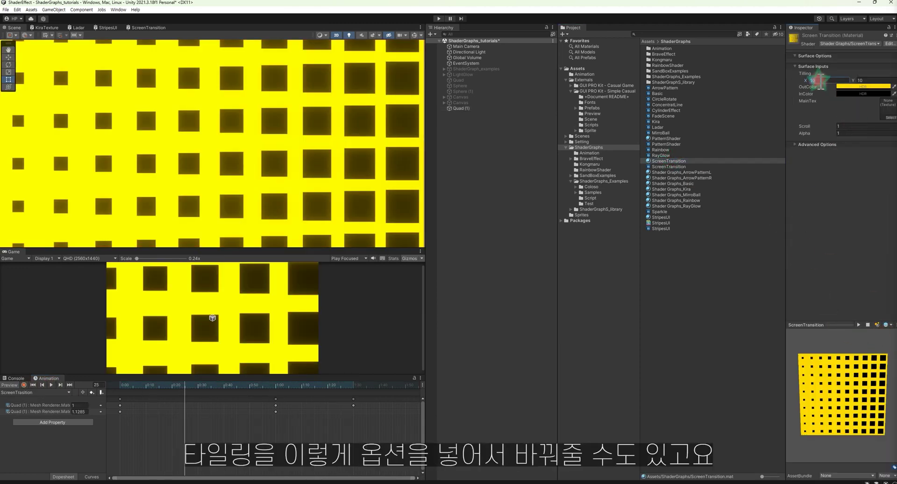
Set the material's Tiling to 20 by 20 and scrub the animation to preview the denser grid
left_click(820, 81)
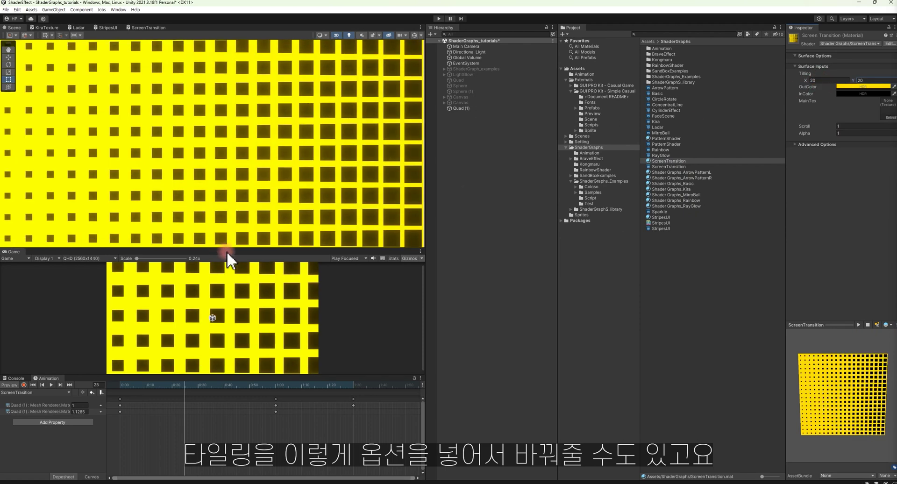
left_click_drag(191, 378, 185, 405)
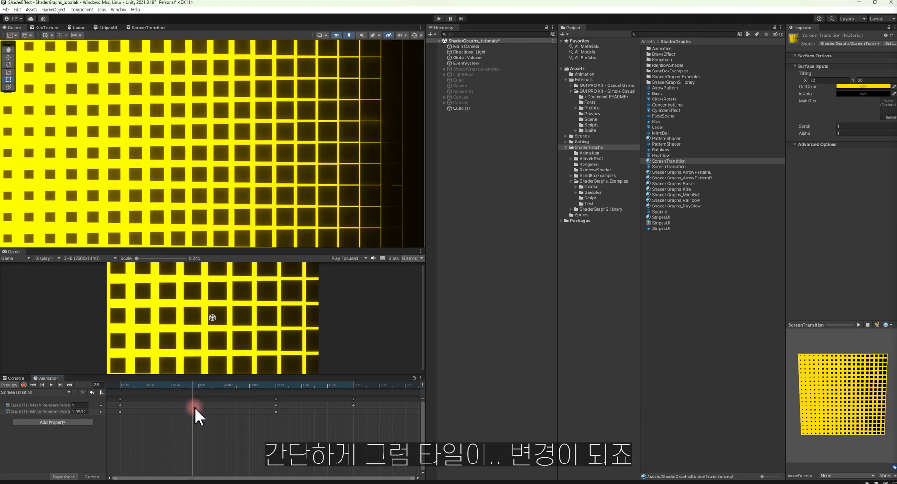
left_click_drag(185, 404, 169, 410)
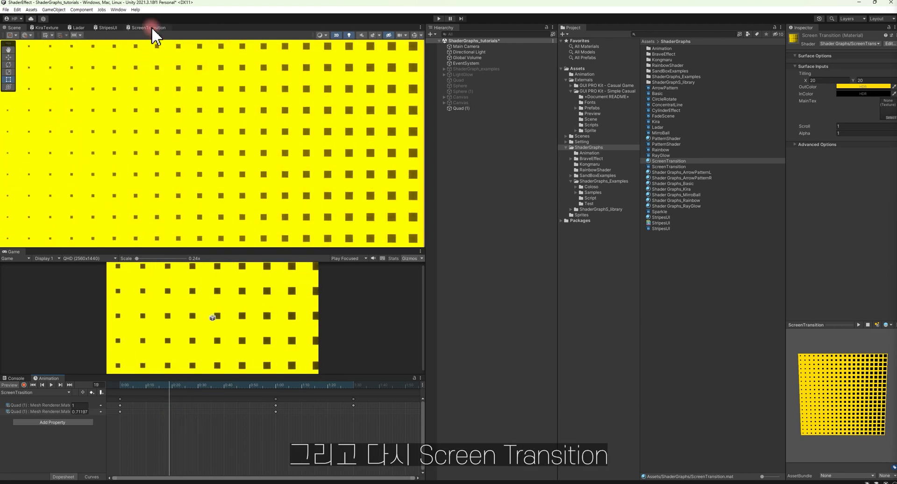
left_click(151, 26)
Add an Ellipse node to the graph, placed above the Rectangle node
key("shift+space")
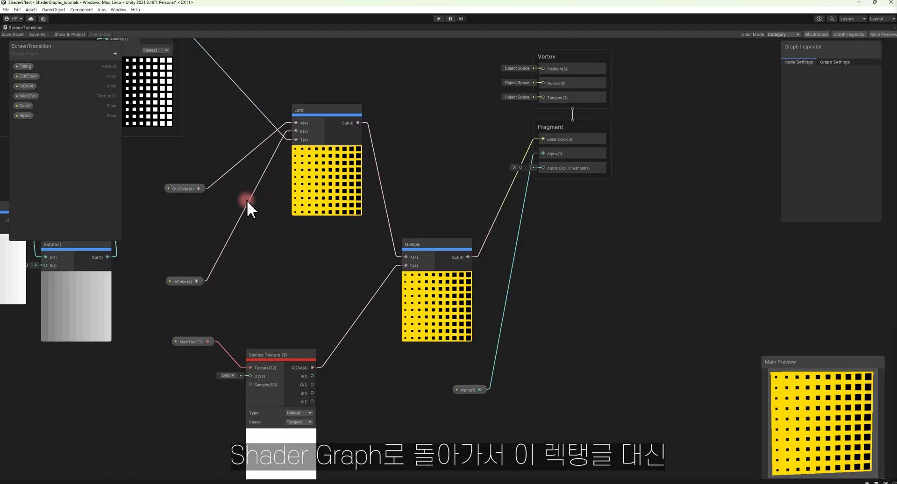
middle_click_drag(229, 184, 436, 287)
left_click_drag(436, 287, 468, 311)
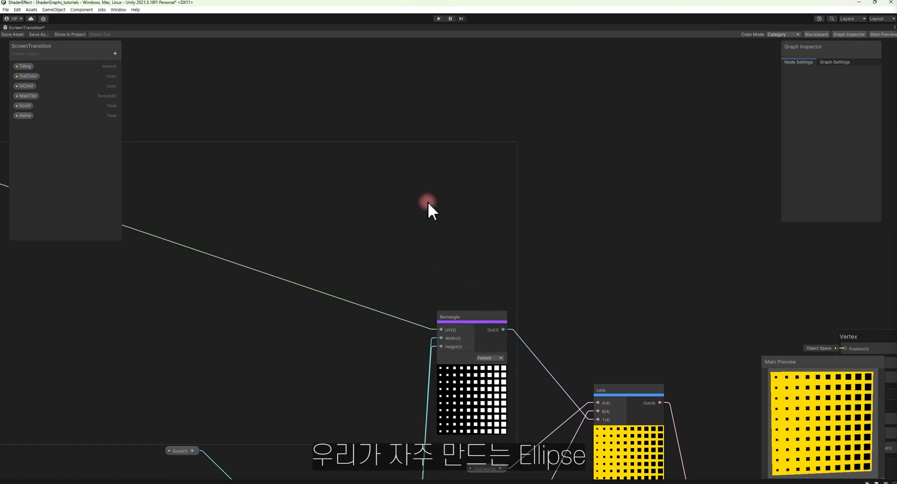
key("space")
type("ellipse")
key("Return")
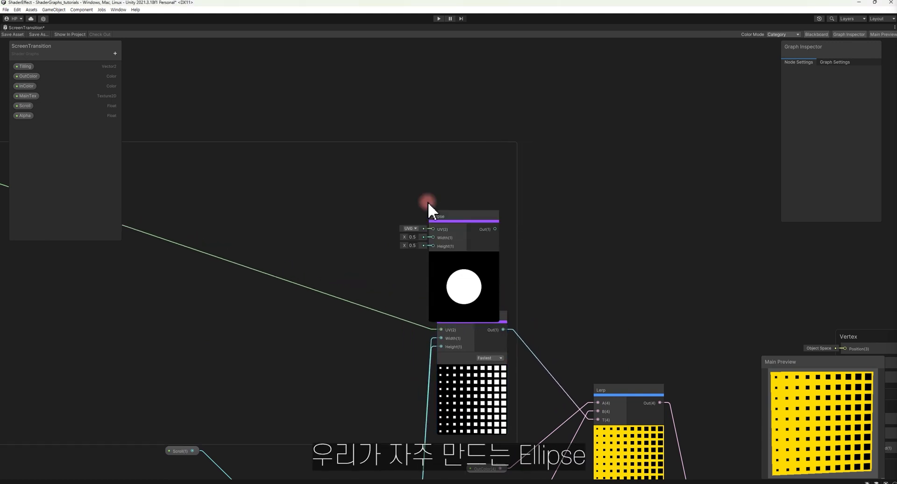
left_click(455, 214)
left_click_drag(455, 214, 455, 191)
scroll(595, 250, "down", 2)
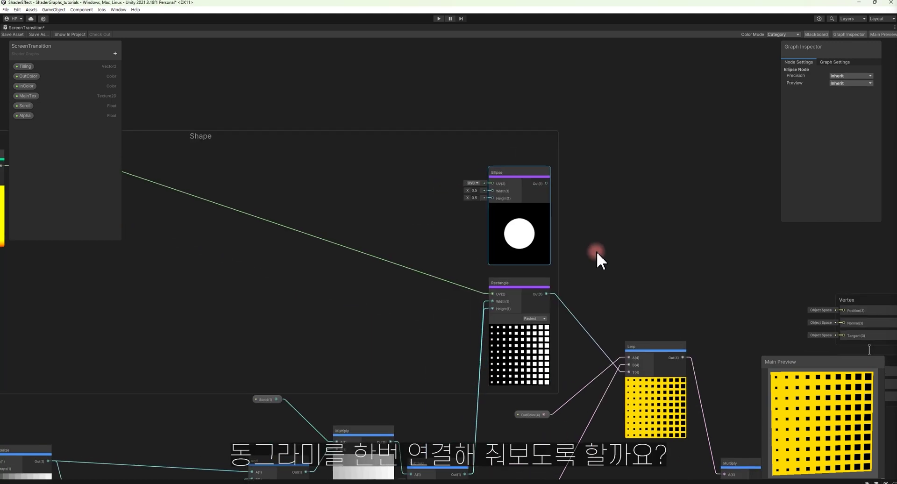
scroll(635, 276, "down", 2)
Wire Fraction into Ellipse UV, Subtract into Width and Height, and Ellipse Out into Lerp T
left_click_drag(257, 213, 555, 226)
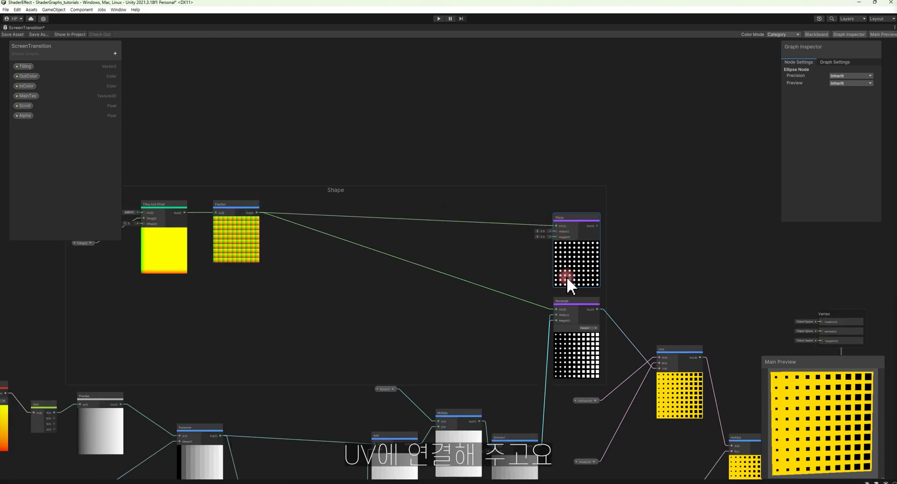
left_click_drag(536, 444, 556, 231)
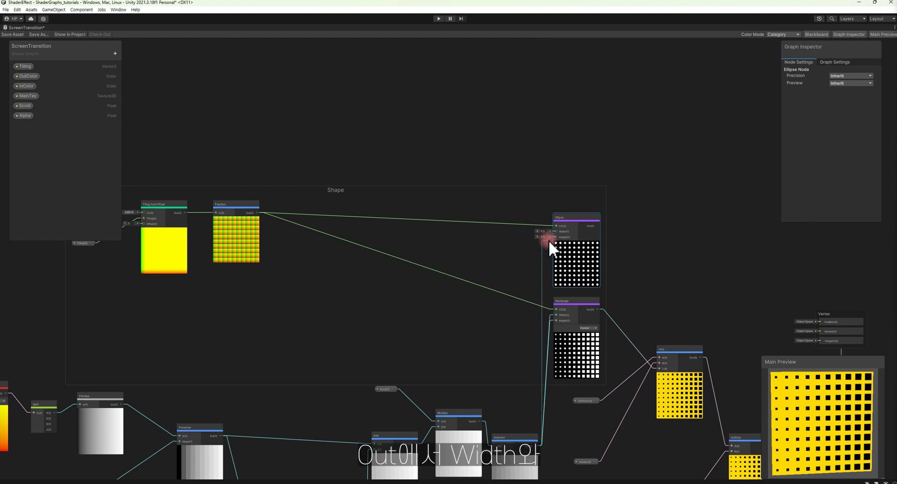
left_click_drag(539, 428, 555, 238)
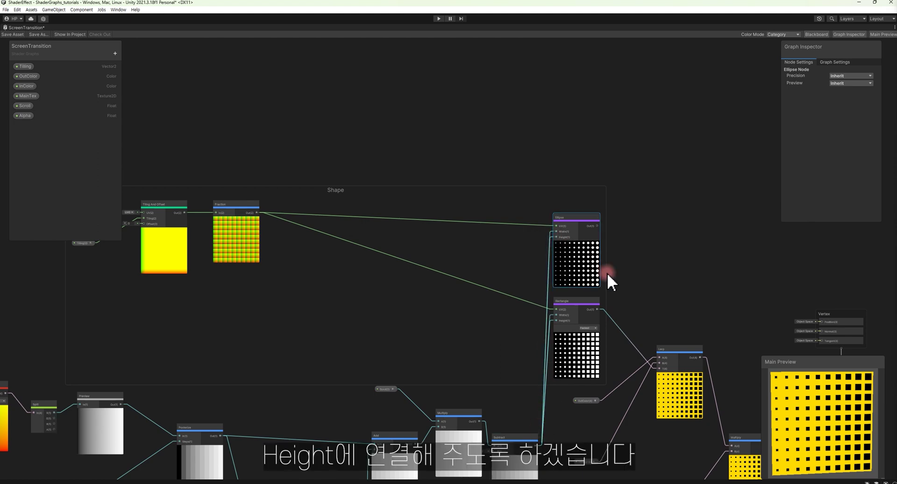
middle_click_drag(606, 276, 390, 198)
scroll(385, 177, "up", 2)
scroll(382, 154, "up", 1)
left_click_drag(379, 145, 466, 363)
mouse_move(566, 369)
middle_mouse_down()
mouse_move(559, 266)
mouse_move(497, 258)
middle_mouse_up()
Save the shader graph, then scrub and play the clip to watch the round dots shrink to black
left_click(14, 34)
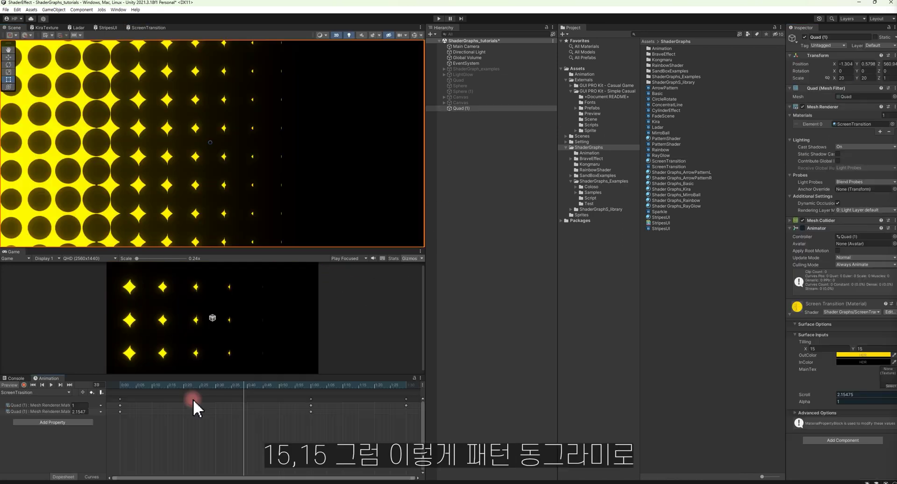
mouse_move(254, 393)
left_mouse_down()
mouse_move(281, 392)
mouse_move(212, 400)
mouse_move(192, 393)
mouse_move(346, 396)
mouse_move(92, 382)
mouse_move(223, 384)
left_mouse_up()
left_click(51, 385)
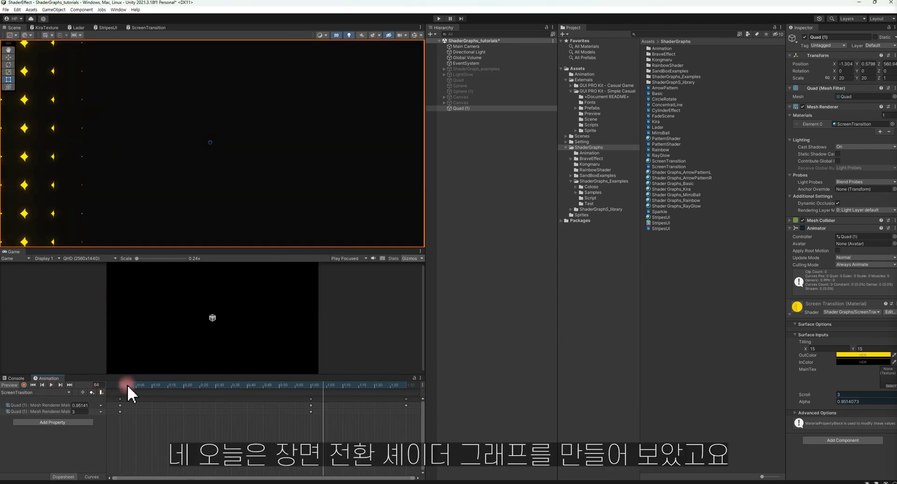
left_click_drag(127, 385, 72, 386)
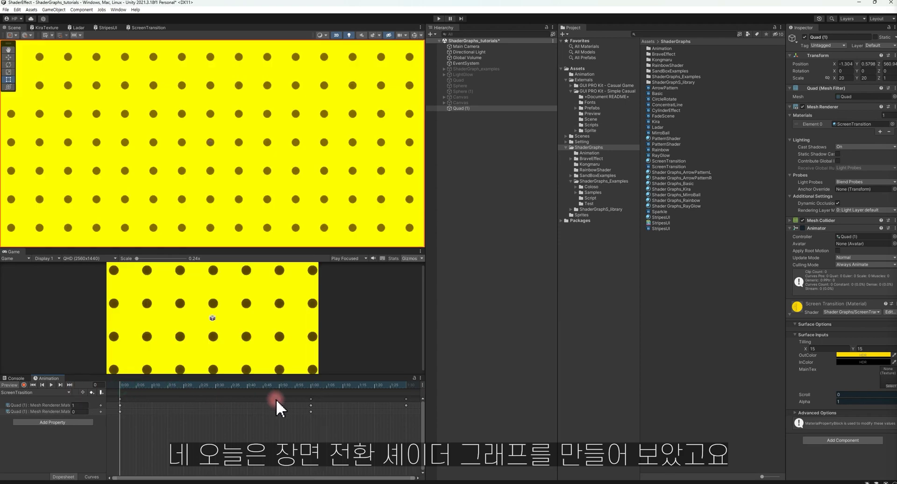
left_click(698, 161)
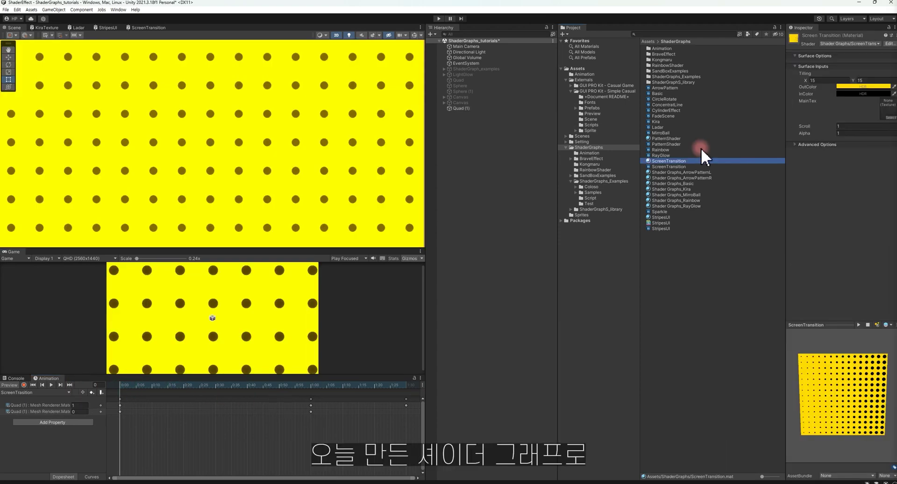